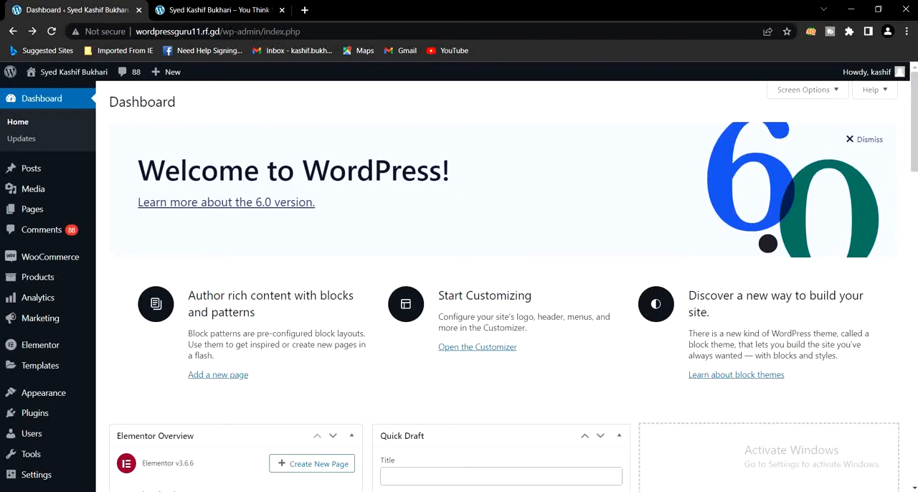
Review the live homepage from header to footer, returning to the WordPress dashboard
{"action": "left_click", "coordinate": [259, 8]}
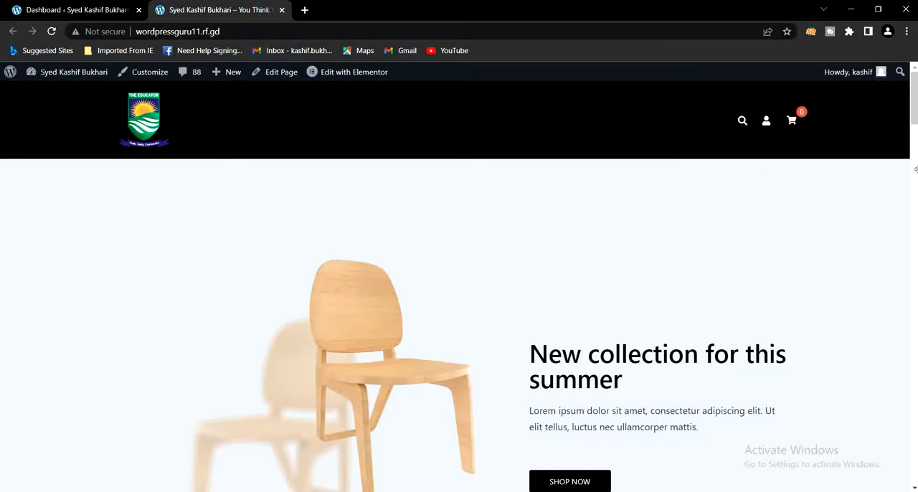
{"action": "left_click_drag", "start_coordinate": [913, 98], "coordinate": [912, 479]}
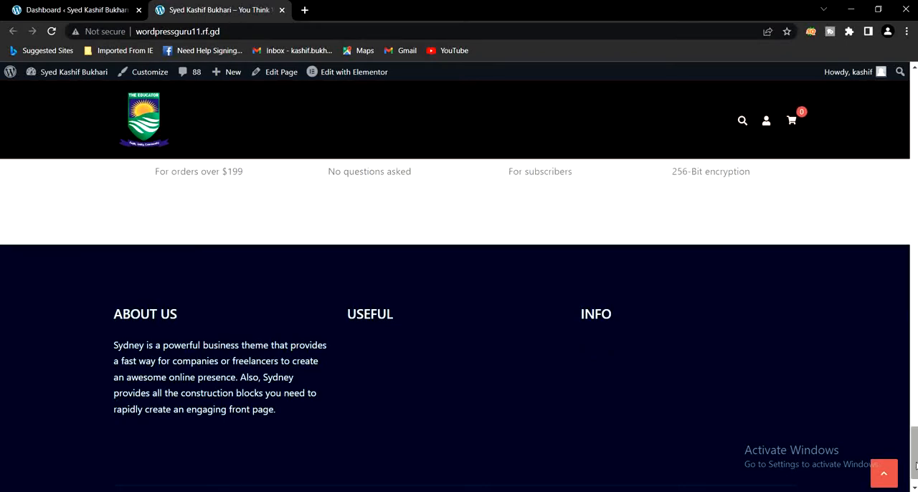
{"action": "left_click_drag", "start_coordinate": [913, 466], "coordinate": [914, 98]}
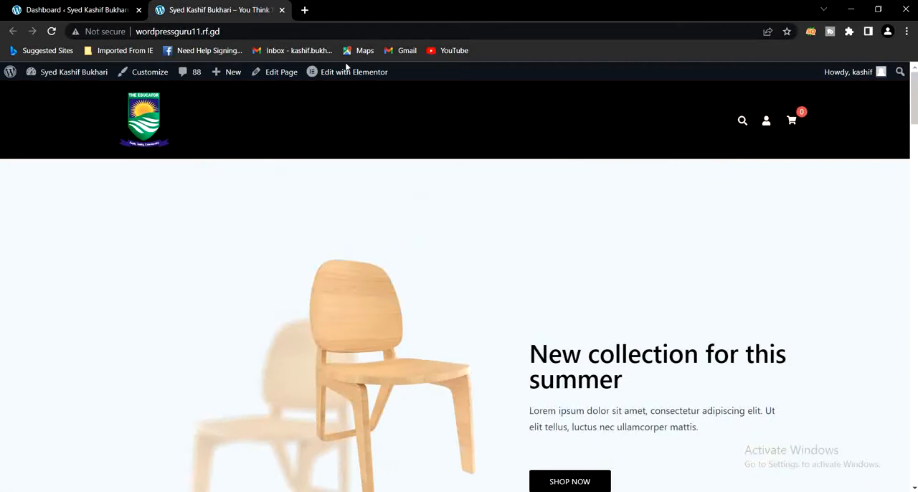
{"action": "left_click", "coordinate": [43, 7]}
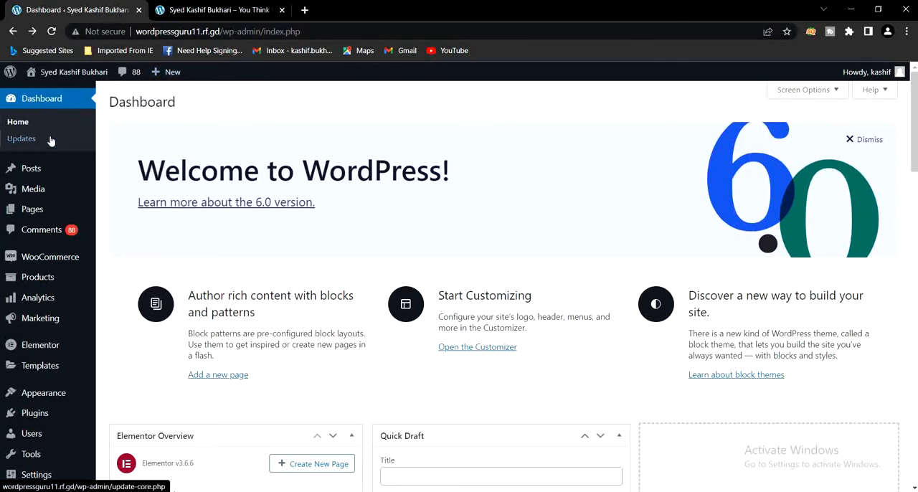
Open the theme Customizer and bring up the Main Header style settings
{"action": "mouse_move", "coordinate": [39, 192]}
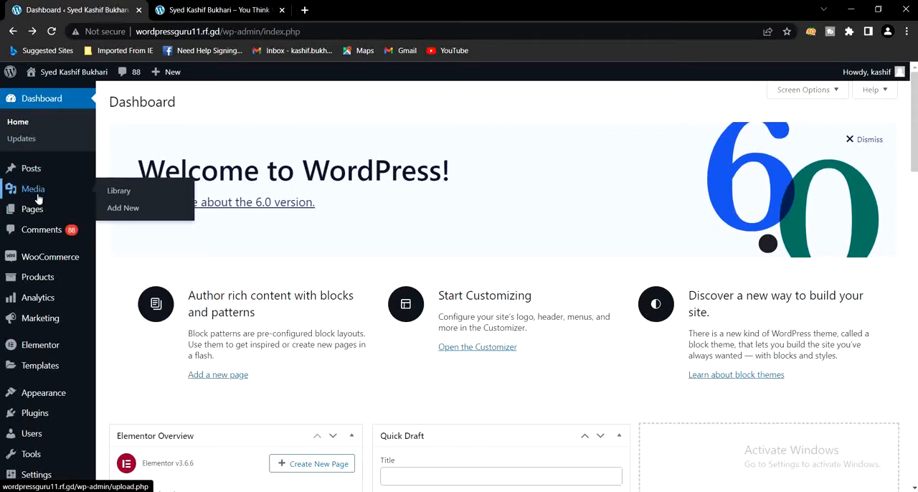
{"action": "scroll", "coordinate": [43, 237], "scroll_direction": "down", "scroll_amount": 1}
{"action": "scroll", "coordinate": [43, 239], "scroll_direction": "down", "scroll_amount": 2}
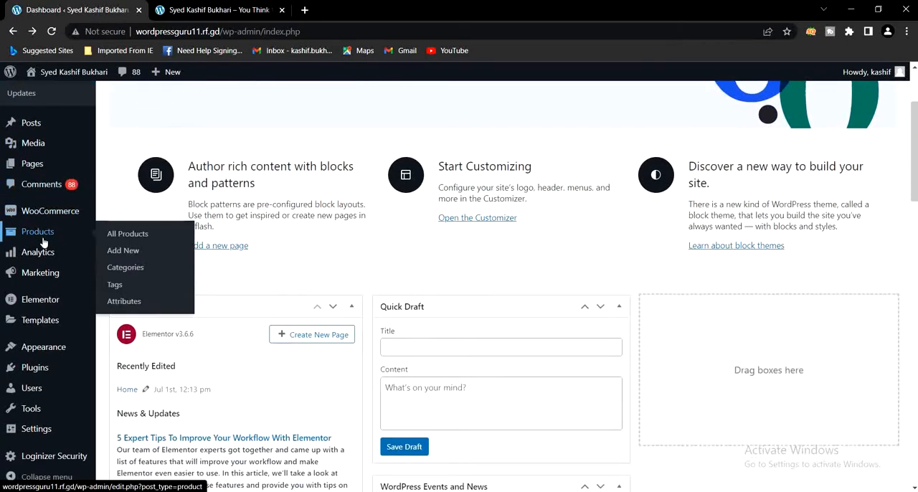
{"action": "mouse_move", "coordinate": [34, 351]}
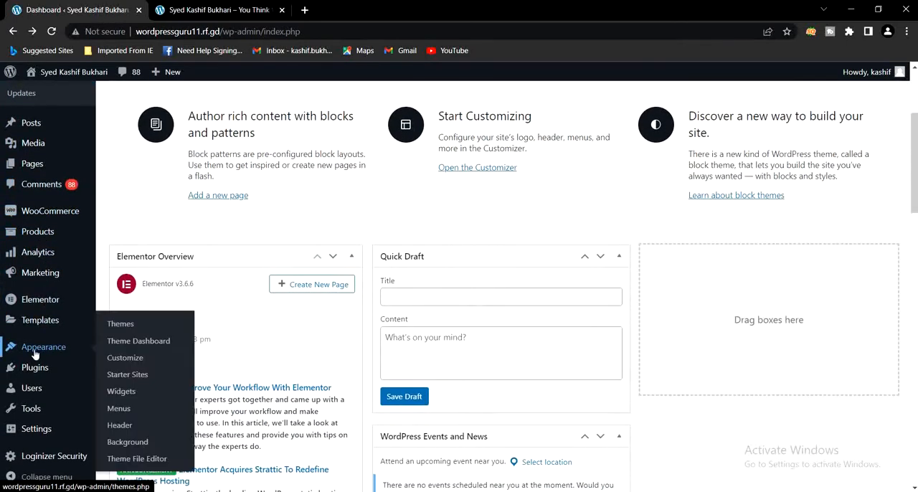
{"action": "left_click", "coordinate": [127, 364]}
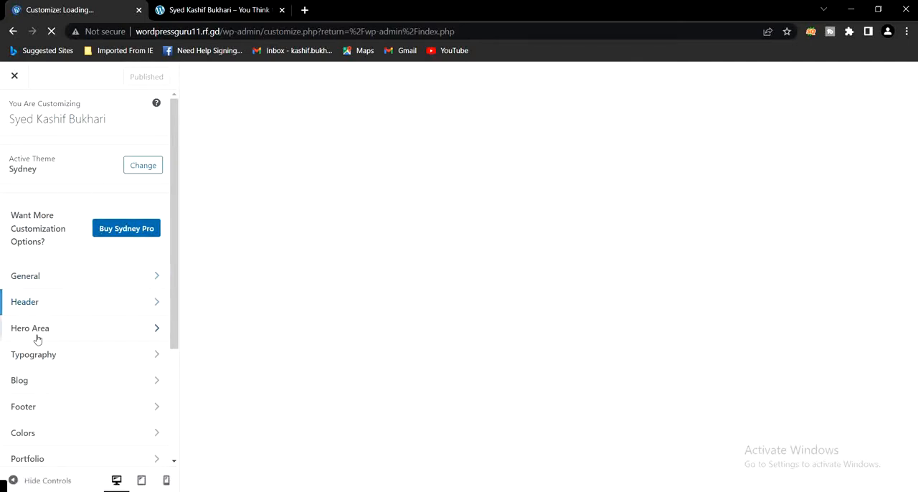
{"action": "left_click", "coordinate": [91, 307]}
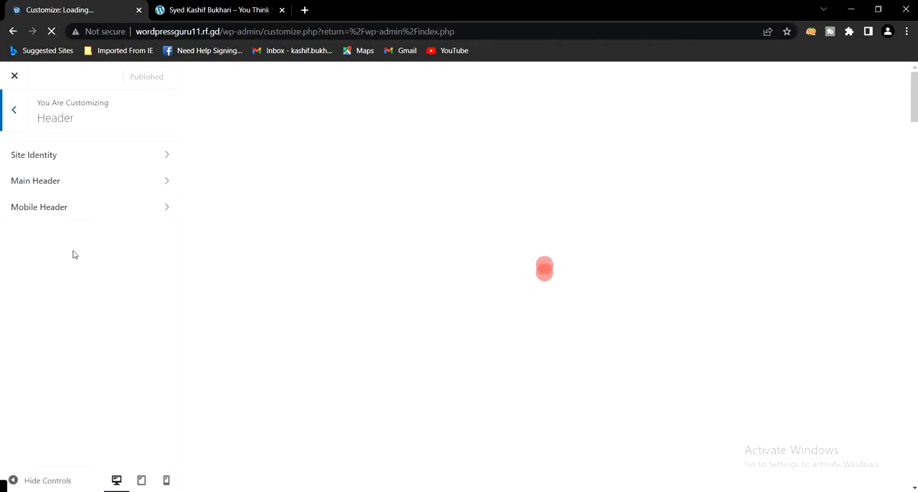
{"action": "left_click", "coordinate": [32, 184]}
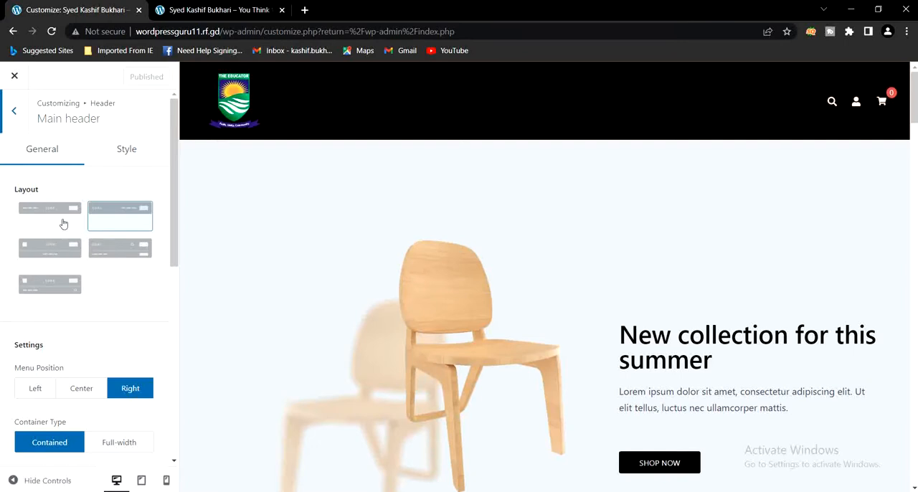
{"action": "left_click", "coordinate": [125, 156]}
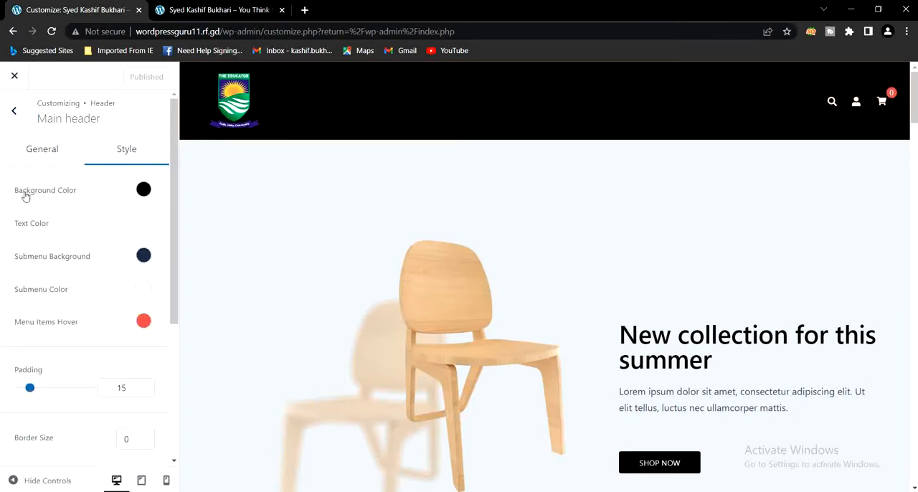
Set the main header's background color to teal (#2ca5a5) and publish the change
{"action": "left_click", "coordinate": [144, 190]}
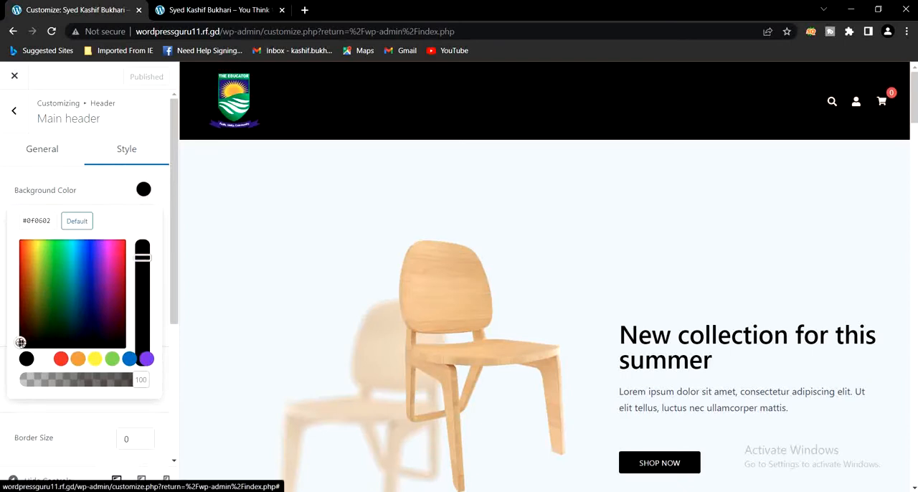
{"action": "left_click_drag", "start_coordinate": [21, 343], "coordinate": [70, 277]}
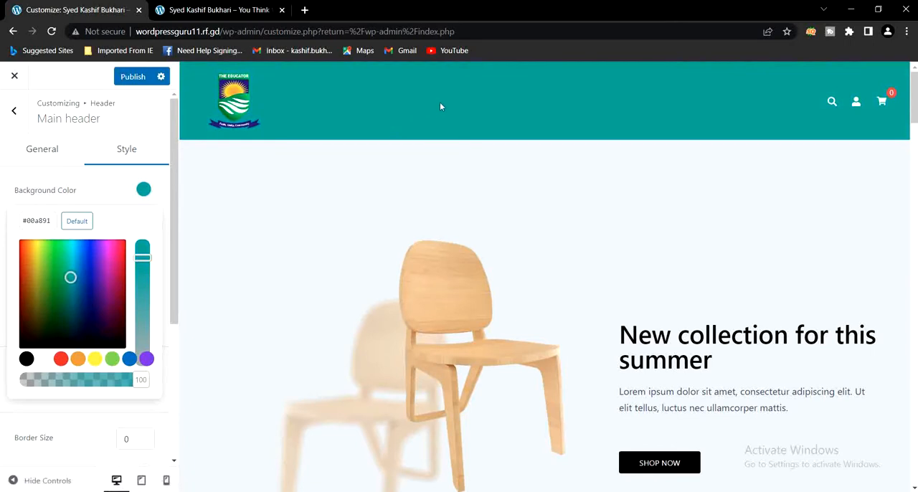
{"action": "left_click", "coordinate": [73, 277]}
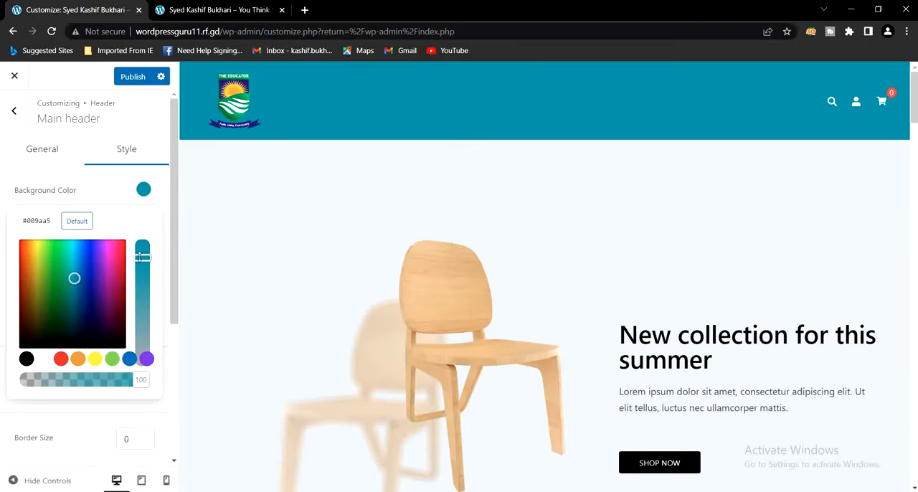
{"action": "left_click_drag", "start_coordinate": [141, 257], "coordinate": [144, 277]}
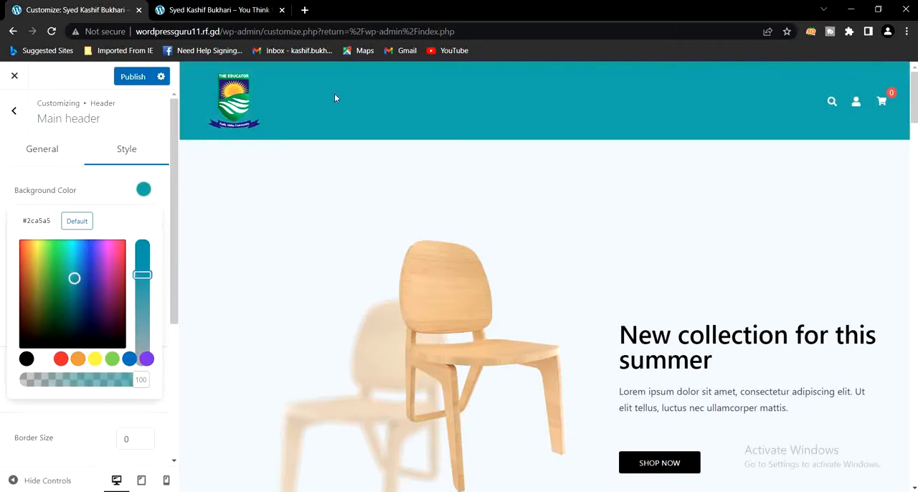
{"action": "left_click", "coordinate": [131, 79]}
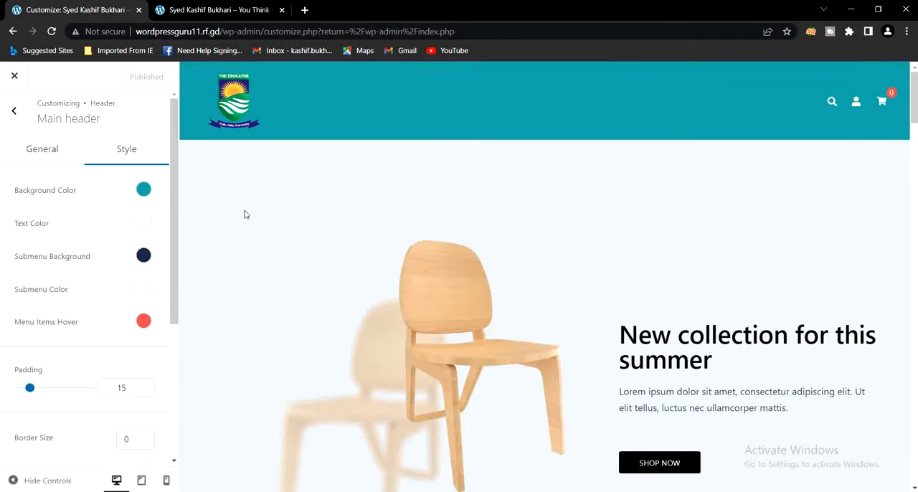
Leave the header settings and close the Customizer
{"action": "left_click", "coordinate": [13, 112]}
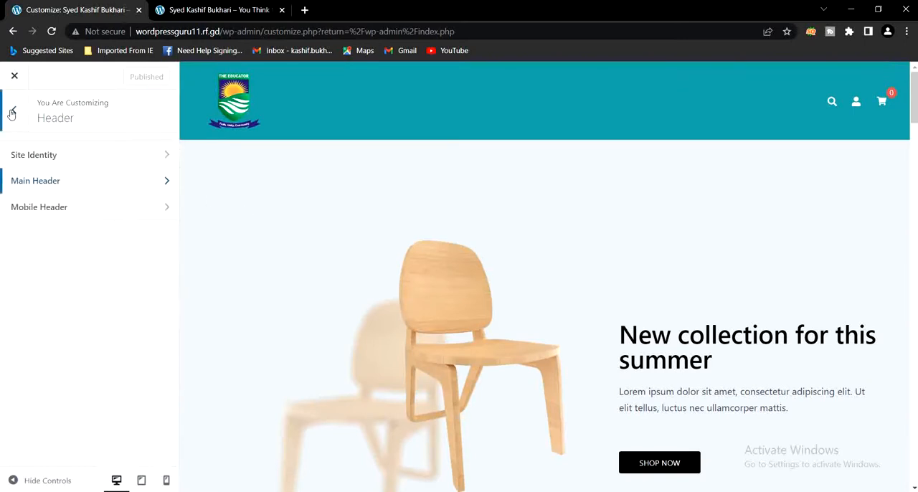
{"action": "left_click", "coordinate": [12, 113]}
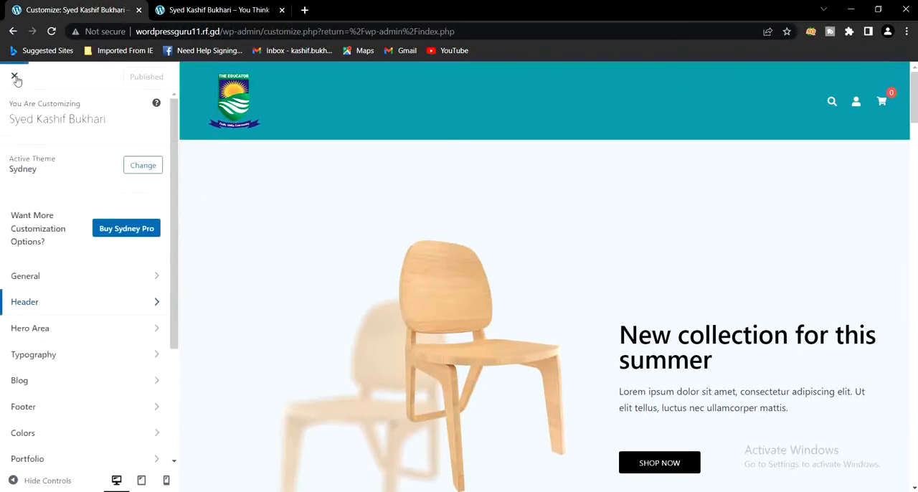
{"action": "left_click", "coordinate": [16, 77]}
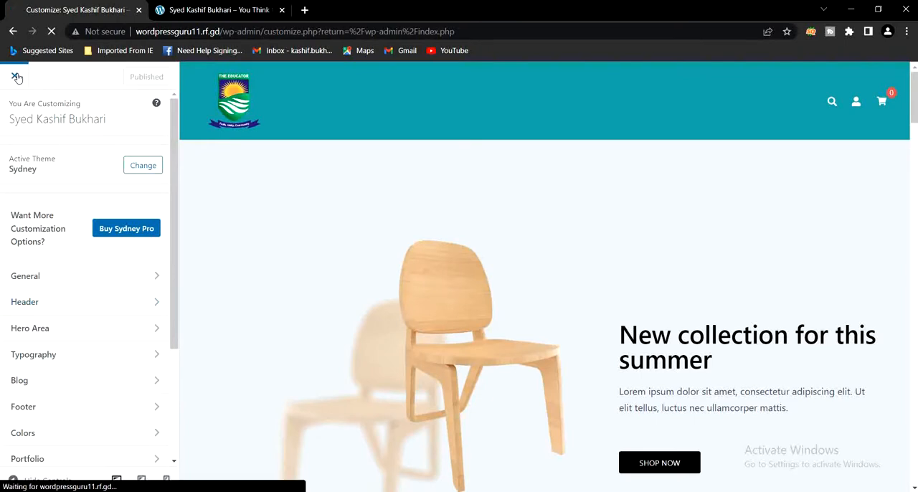
Reload the live homepage and check the header's background color
{"action": "left_click", "coordinate": [215, 9]}
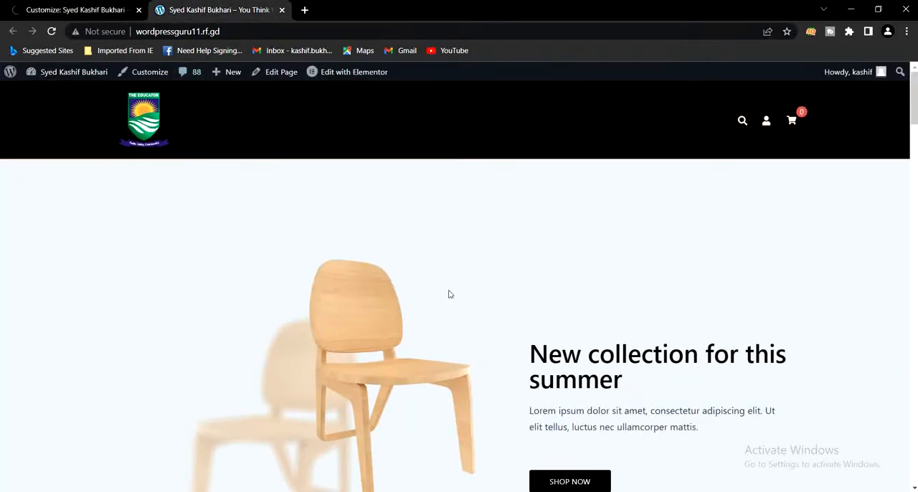
{"action": "left_click", "coordinate": [51, 31]}
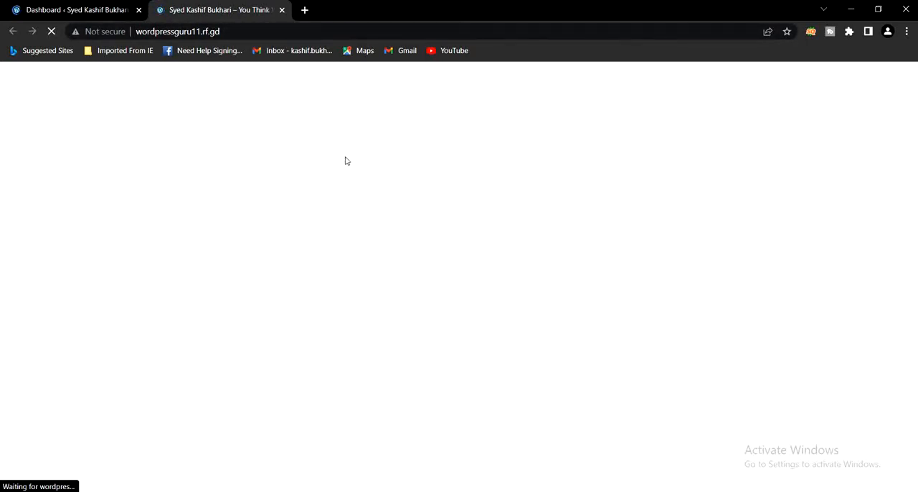
{"action": "left_click", "coordinate": [102, 8]}
{"action": "mouse_move", "coordinate": [65, 95]}
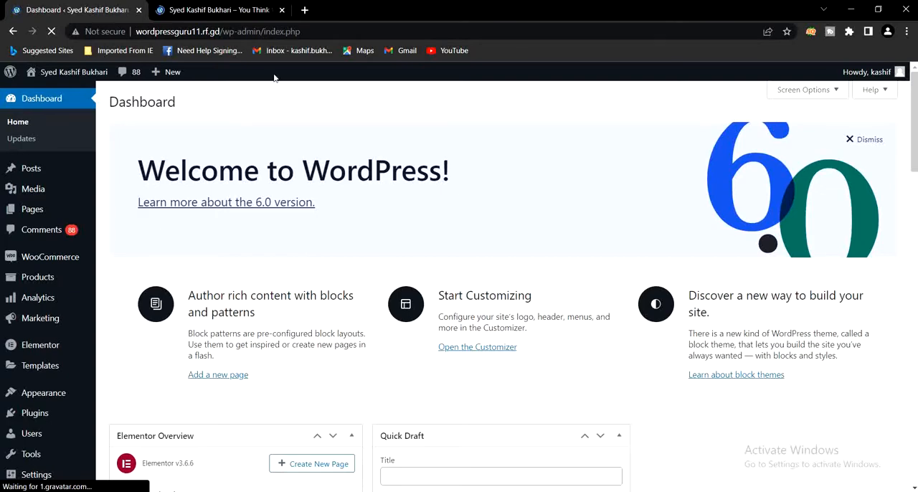
{"action": "left_click", "coordinate": [224, 8]}
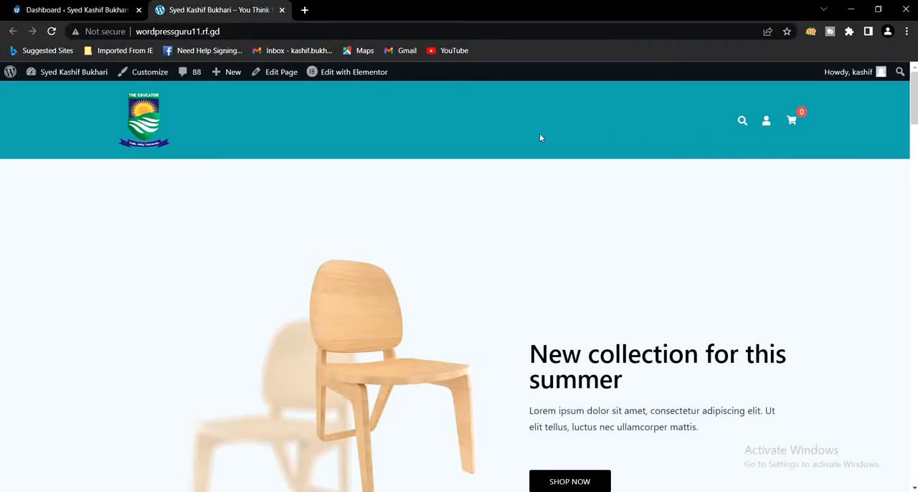
Open the Menus management page under Appearance, checking the live homepage's header area while it loads
{"action": "left_click", "coordinate": [87, 12]}
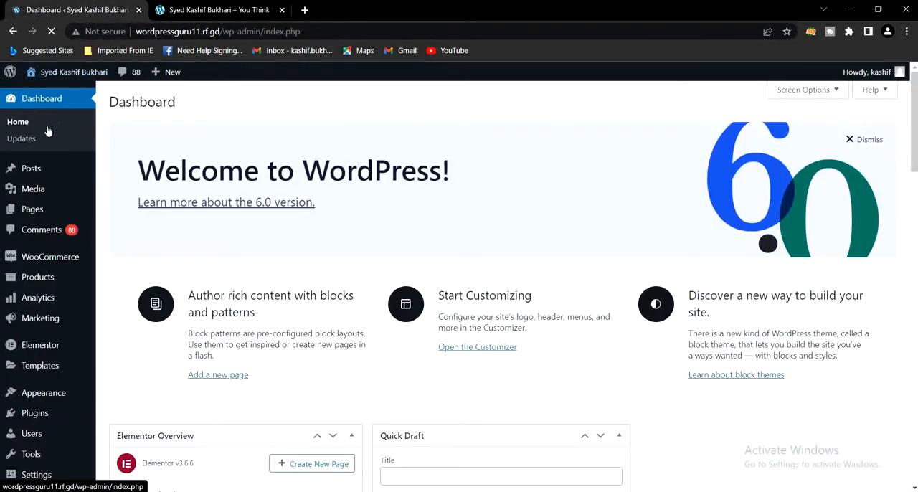
{"action": "scroll", "coordinate": [37, 229], "scroll_direction": "down", "scroll_amount": 3}
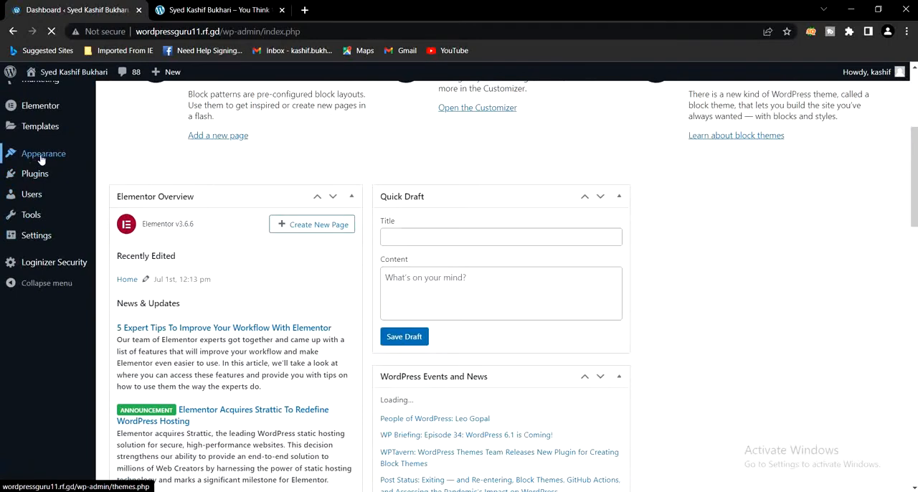
{"action": "mouse_move", "coordinate": [39, 158]}
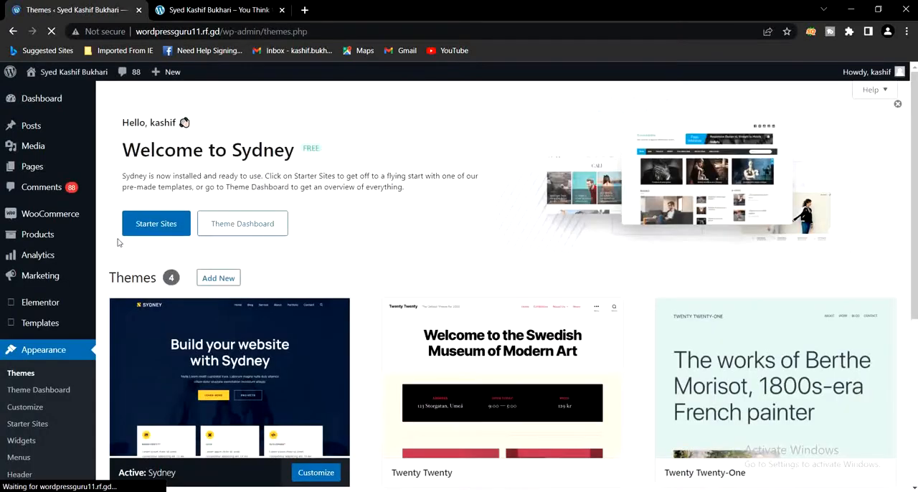
{"action": "left_click", "coordinate": [20, 457]}
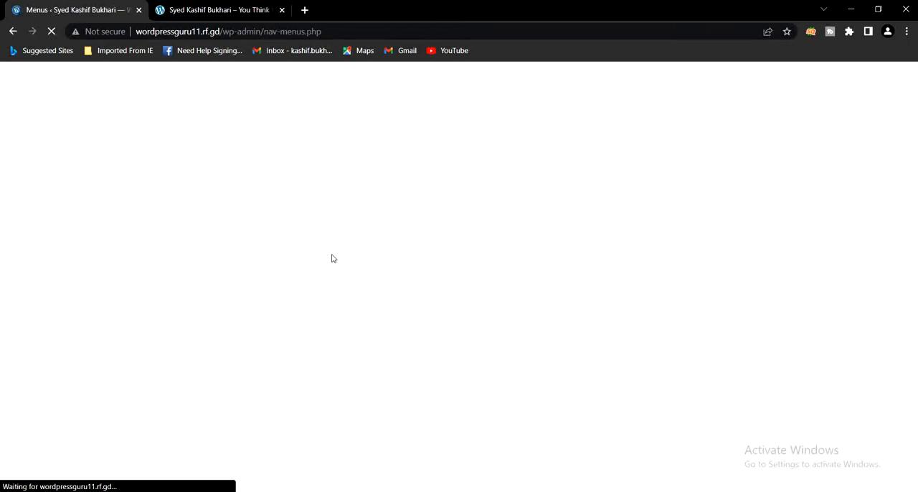
{"action": "left_click", "coordinate": [216, 9]}
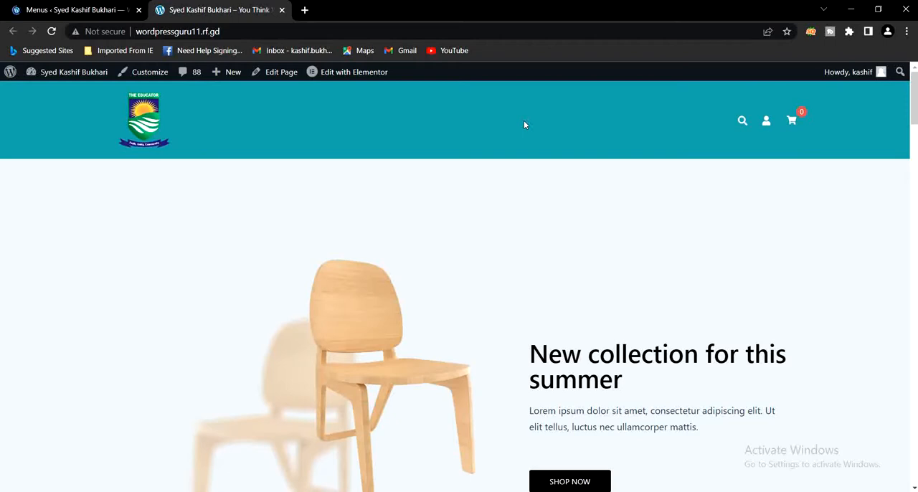
{"action": "left_click", "coordinate": [91, 10]}
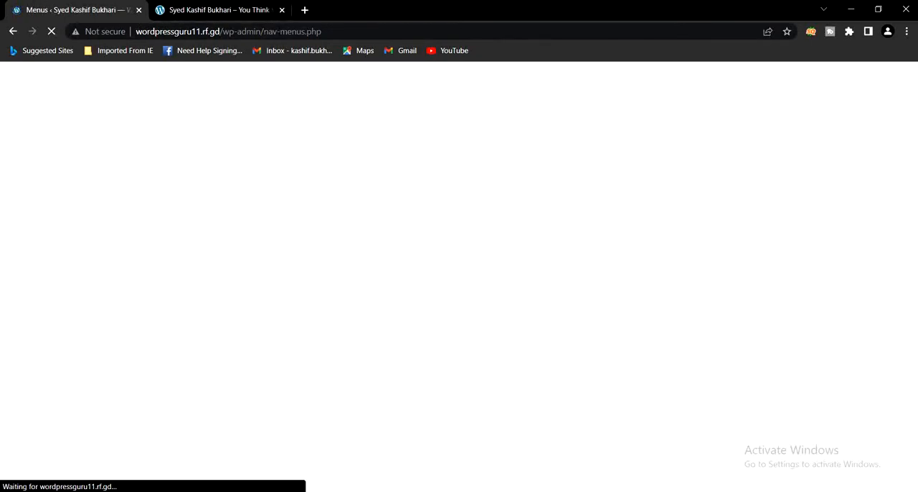
{"action": "left_click", "coordinate": [811, 491]}
{"action": "left_click", "coordinate": [833, 462]}
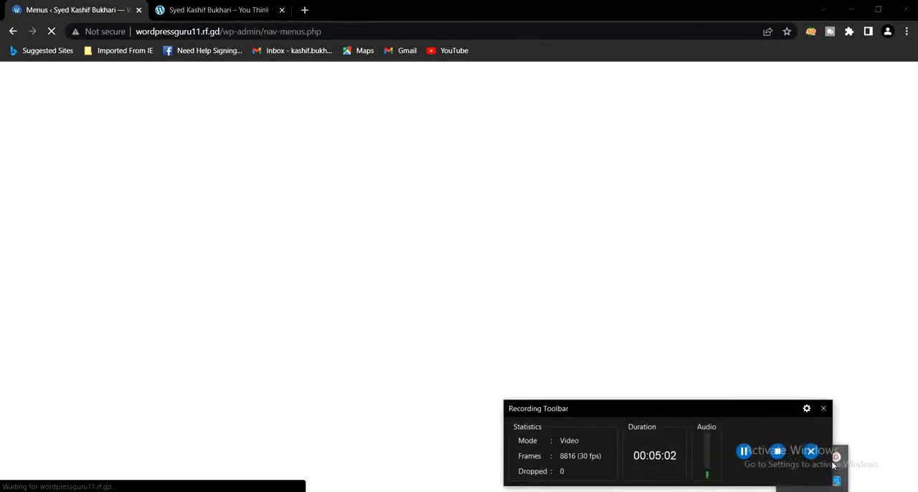
{"action": "left_click_drag", "start_coordinate": [668, 414], "coordinate": [663, 491]}
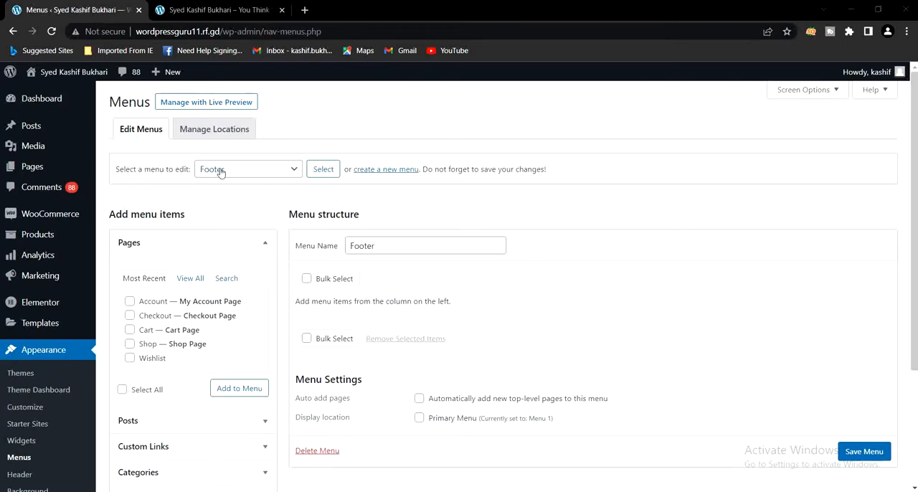
Load Menu 1 (Primary Menu) for editing, checking the live site's header along the way
{"action": "left_click", "coordinate": [273, 170]}
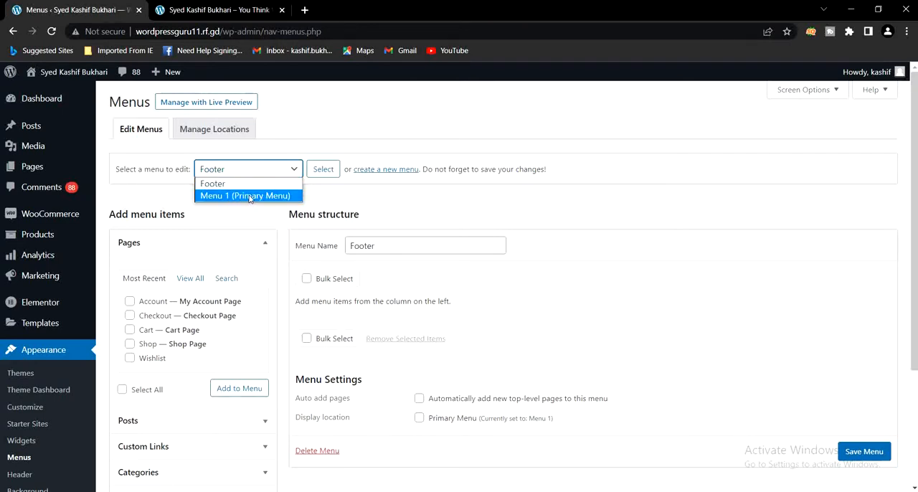
{"action": "left_click", "coordinate": [248, 197]}
{"action": "left_click", "coordinate": [229, 10]}
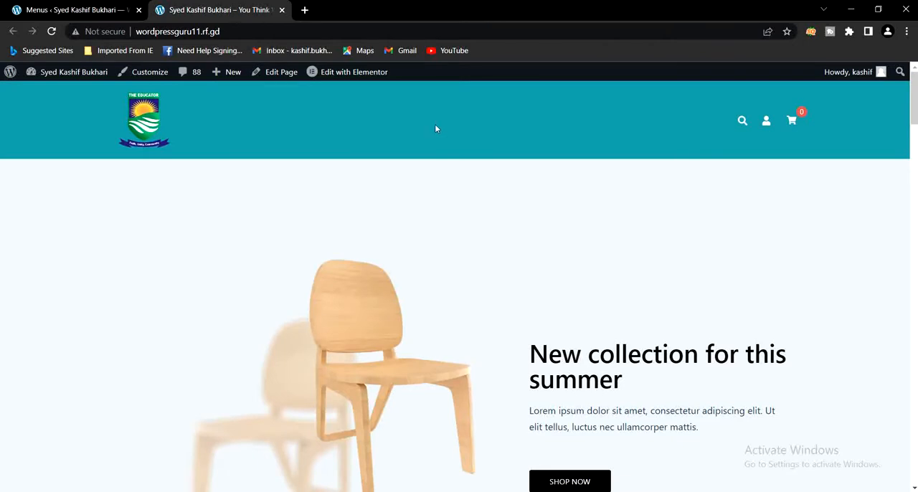
{"action": "left_click", "coordinate": [76, 10]}
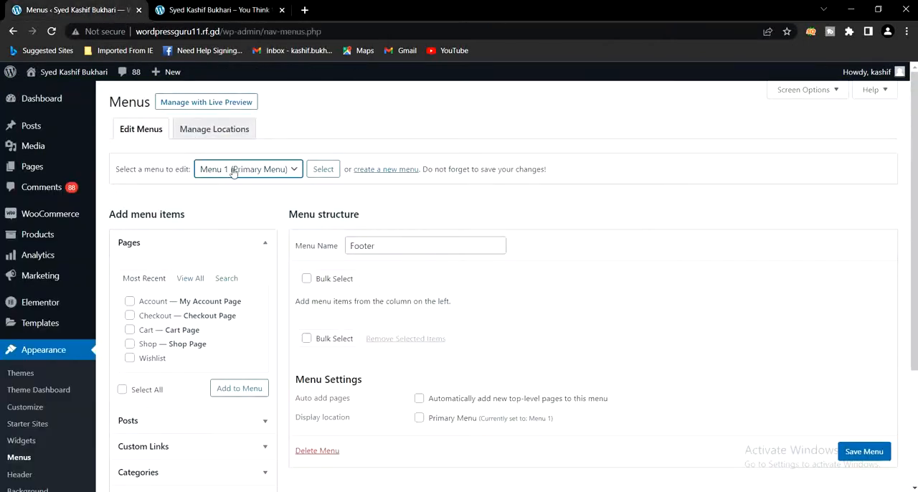
{"action": "left_click", "coordinate": [321, 170]}
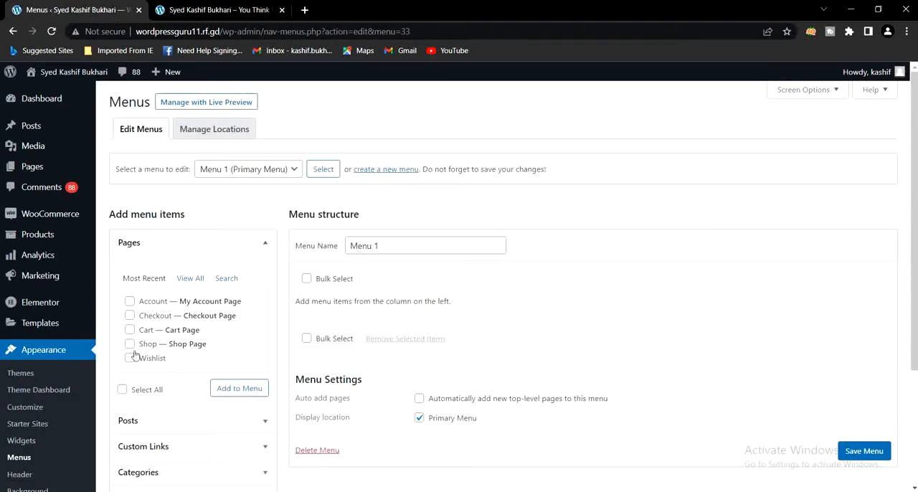
{"action": "scroll", "coordinate": [201, 308], "scroll_direction": "down", "scroll_amount": 2}
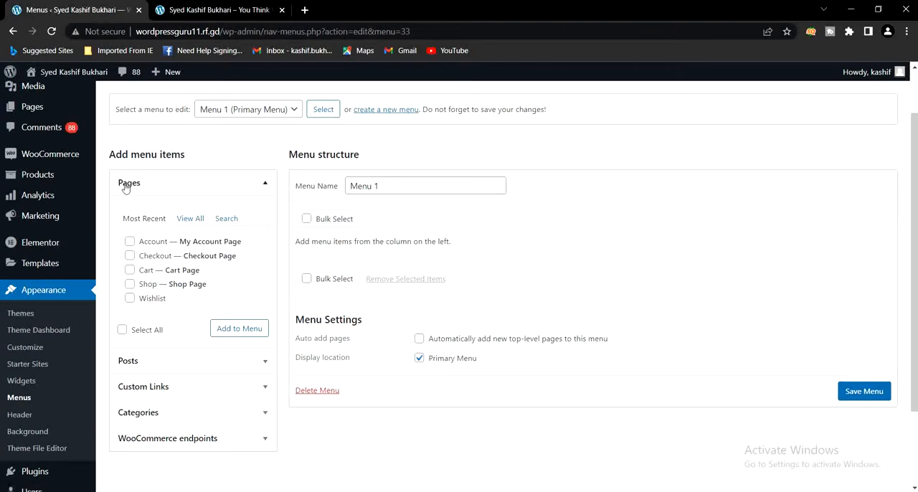
Review all the pages and the recent posts available as menu items for Menu 1
{"action": "left_click", "coordinate": [189, 220]}
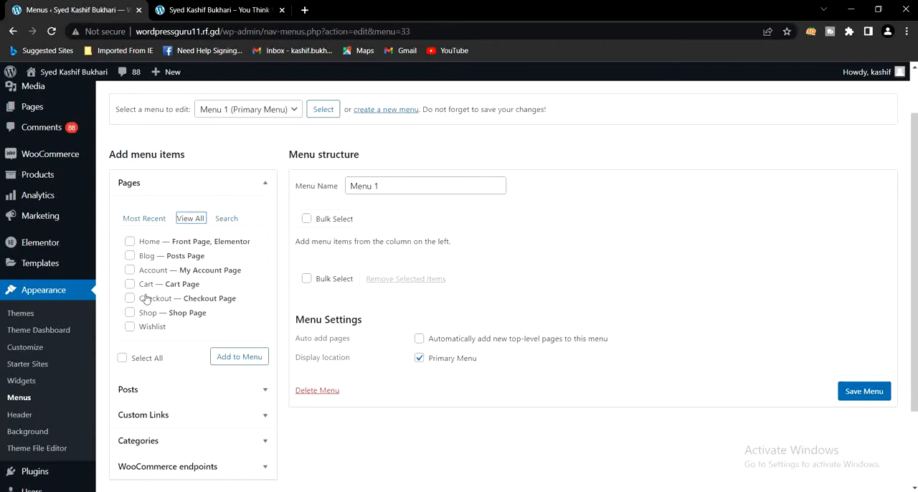
{"action": "scroll", "coordinate": [146, 300], "scroll_direction": "down", "scroll_amount": 3}
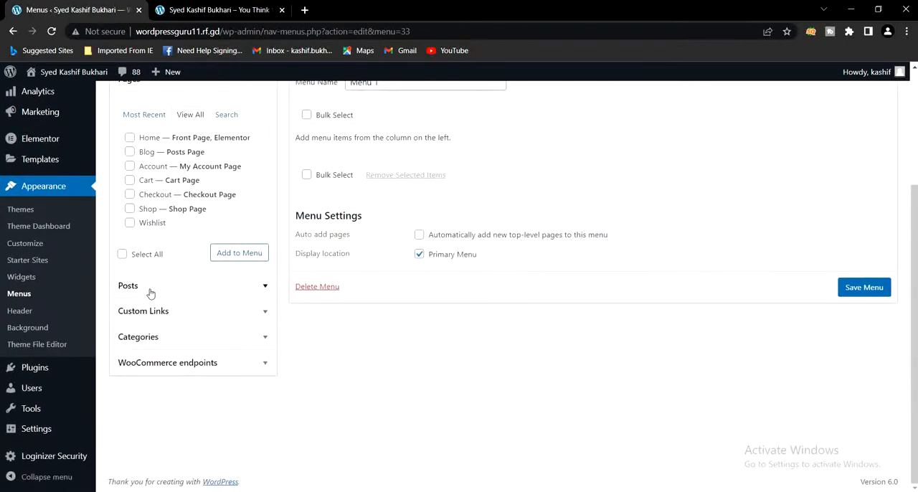
{"action": "left_click", "coordinate": [150, 290]}
{"action": "scroll", "coordinate": [164, 266], "scroll_direction": "up", "scroll_amount": 3}
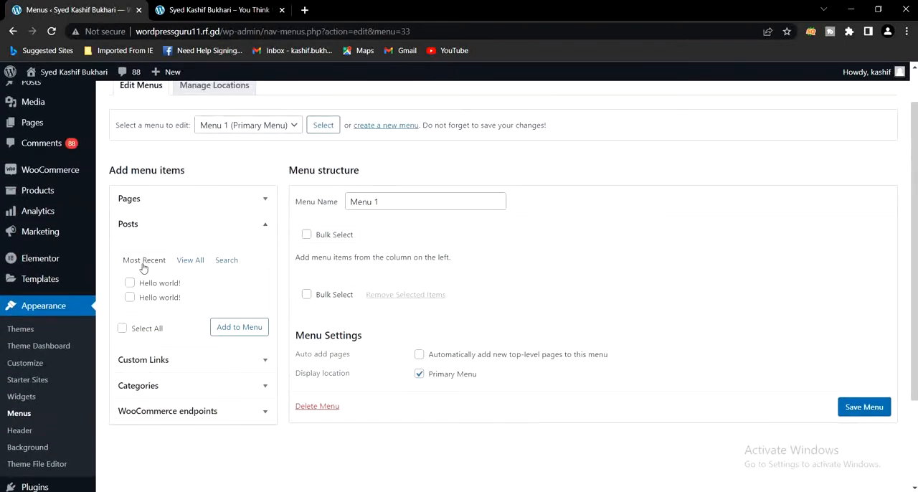
{"action": "left_click", "coordinate": [175, 362]}
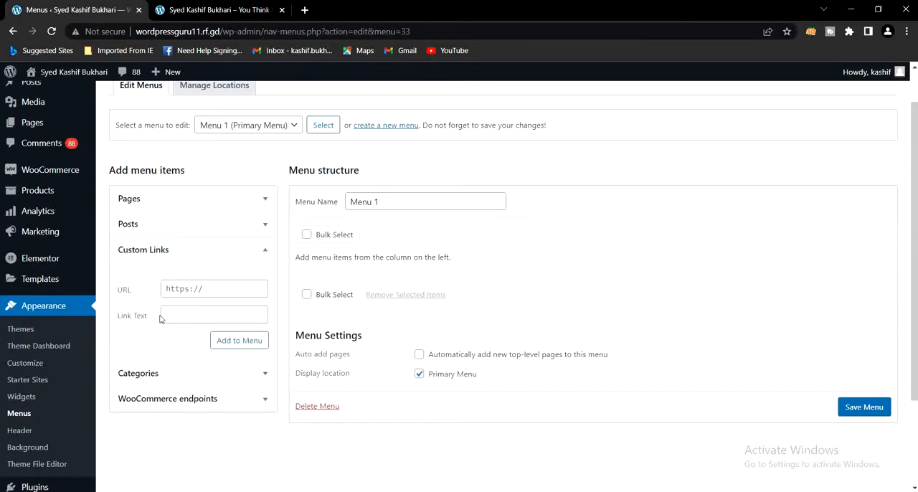
{"action": "left_click", "coordinate": [191, 290]}
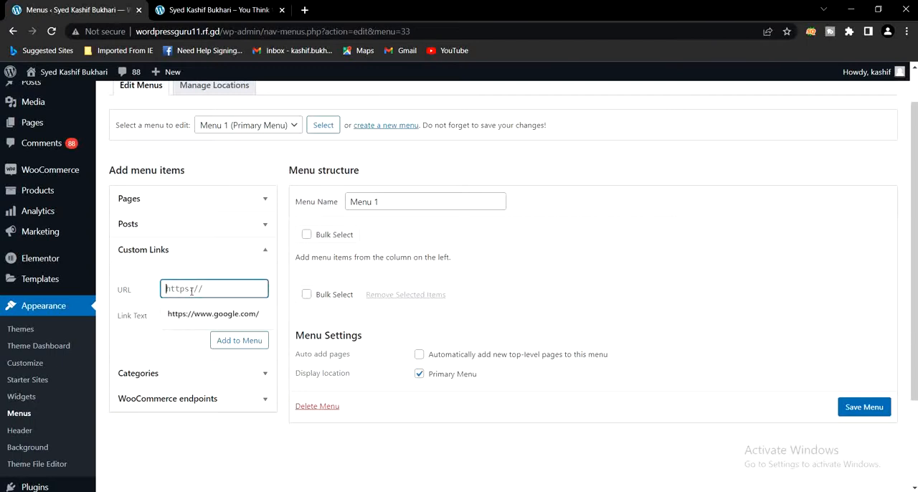
{"action": "left_click", "coordinate": [200, 321]}
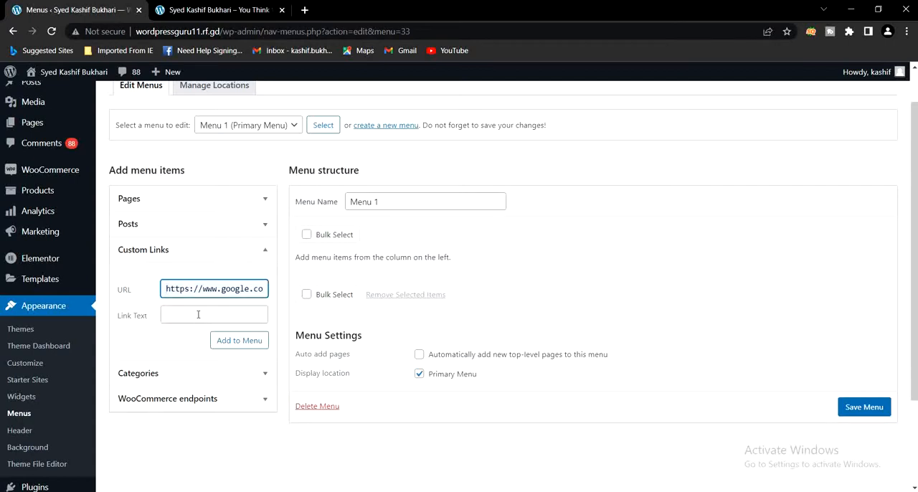
{"action": "left_click", "coordinate": [198, 314]}
{"action": "type", "text": "G"}
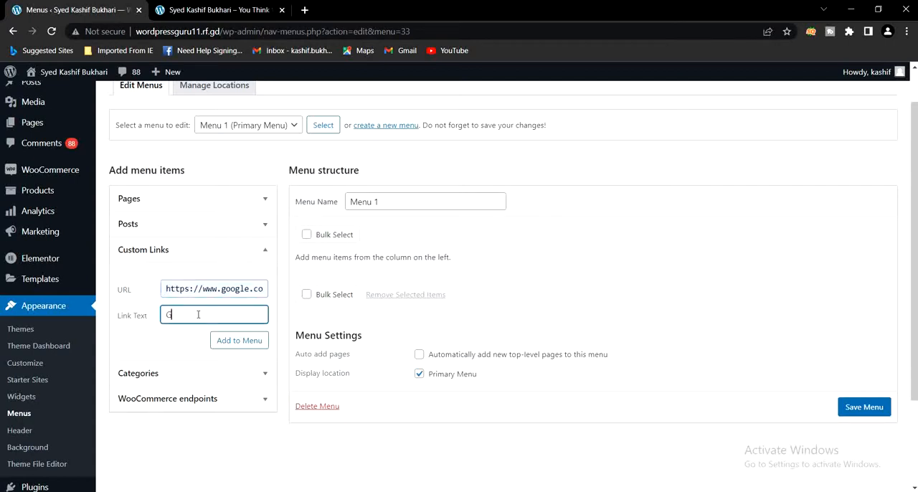
{"action": "type", "text": "oogle"}
{"action": "left_click", "coordinate": [237, 342]}
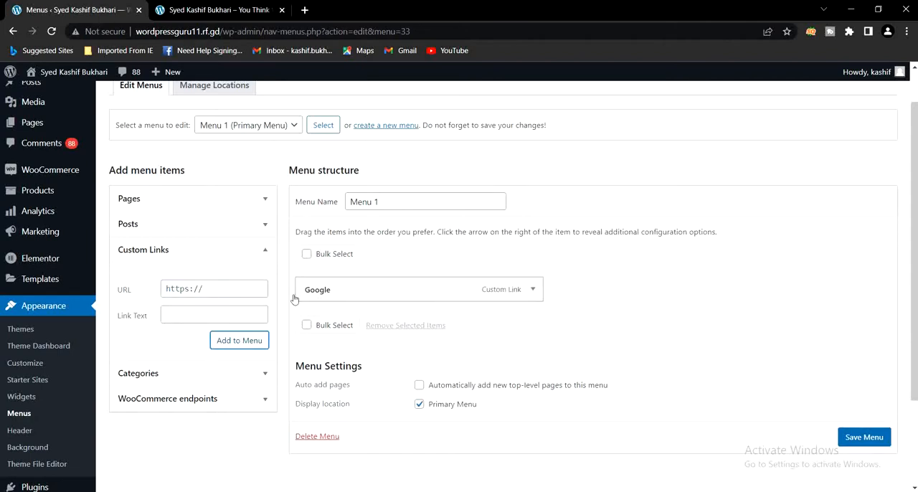
Review the categories and WooCommerce endpoints available as menu items, then collapse the endpoints list
{"action": "left_click", "coordinate": [187, 373]}
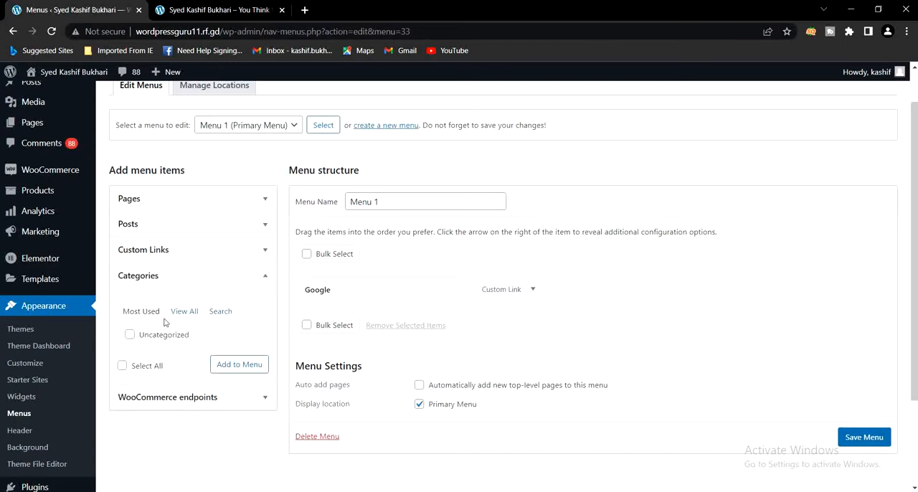
{"action": "left_click", "coordinate": [164, 400]}
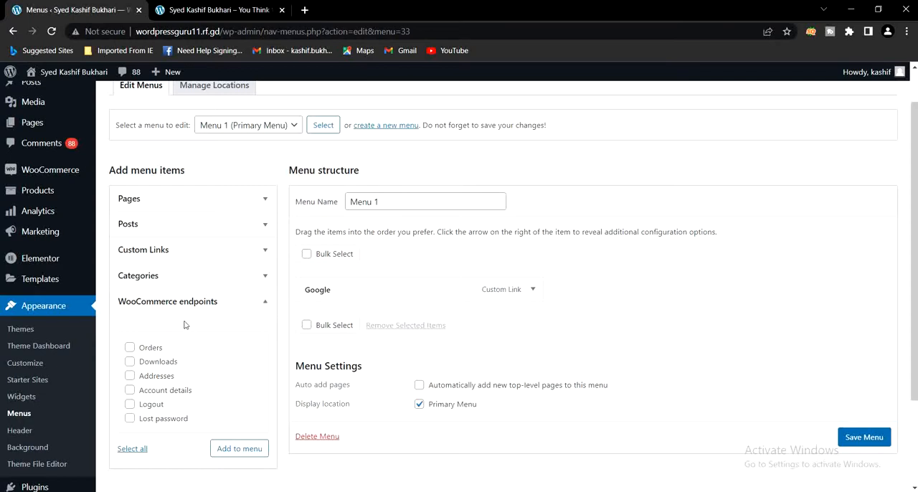
{"action": "left_click", "coordinate": [255, 308]}
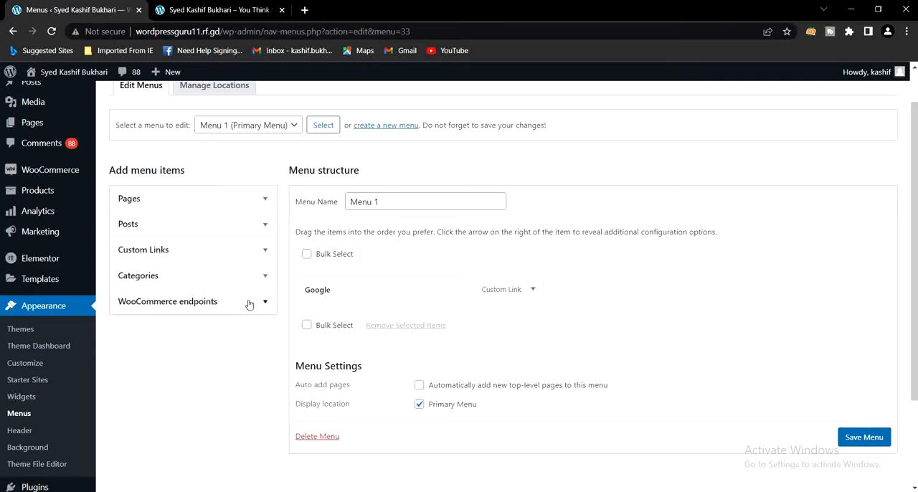
Add the Home, Blog, Account and Shop pages to Menu 1
{"action": "left_click", "coordinate": [162, 204]}
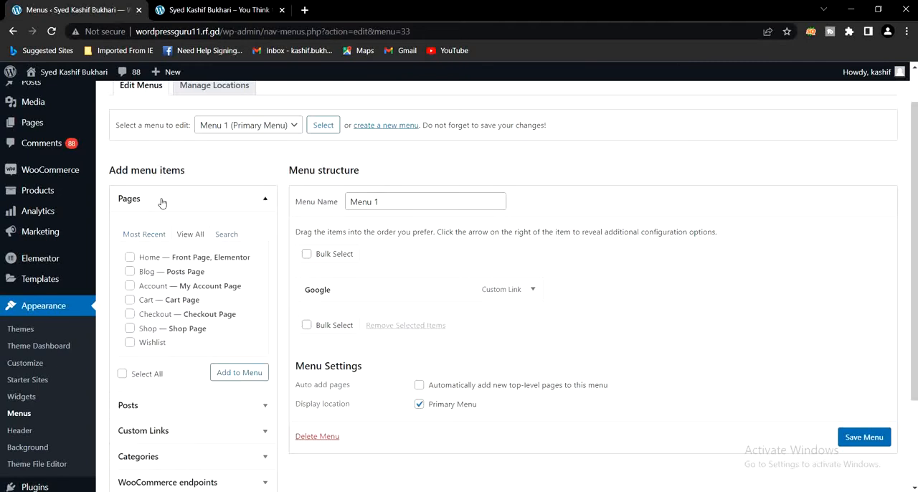
{"action": "left_click", "coordinate": [129, 258]}
{"action": "left_click", "coordinate": [129, 272]}
{"action": "left_click", "coordinate": [129, 286]}
{"action": "left_click", "coordinate": [130, 329]}
{"action": "left_click", "coordinate": [232, 377]}
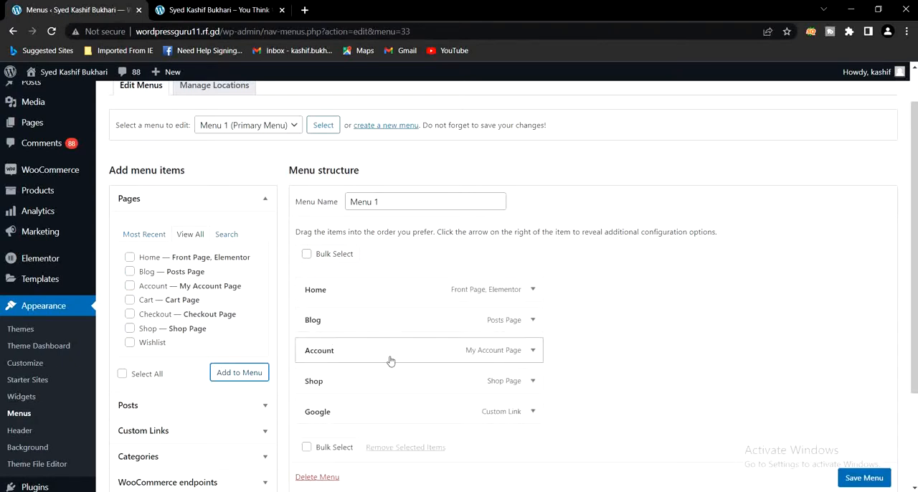
Reorder Menu 1 so that Account comes directly before Blog, and save the menu
{"action": "scroll", "coordinate": [579, 378], "scroll_direction": "down", "scroll_amount": 1}
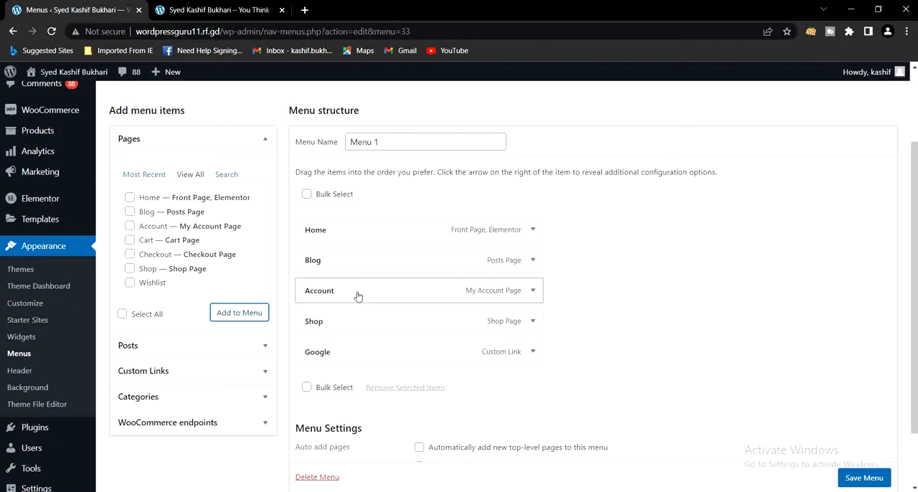
{"action": "left_click_drag", "start_coordinate": [358, 266], "coordinate": [360, 285]}
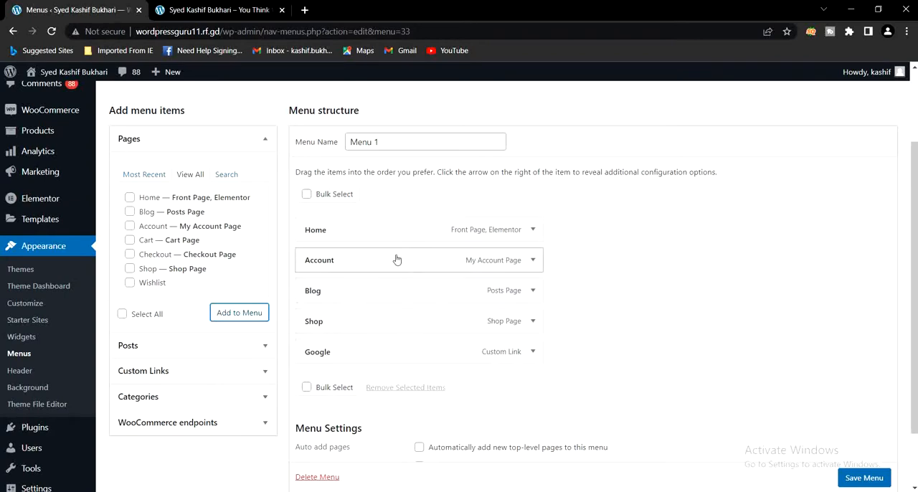
{"action": "scroll", "coordinate": [422, 375], "scroll_direction": "down", "scroll_amount": 1}
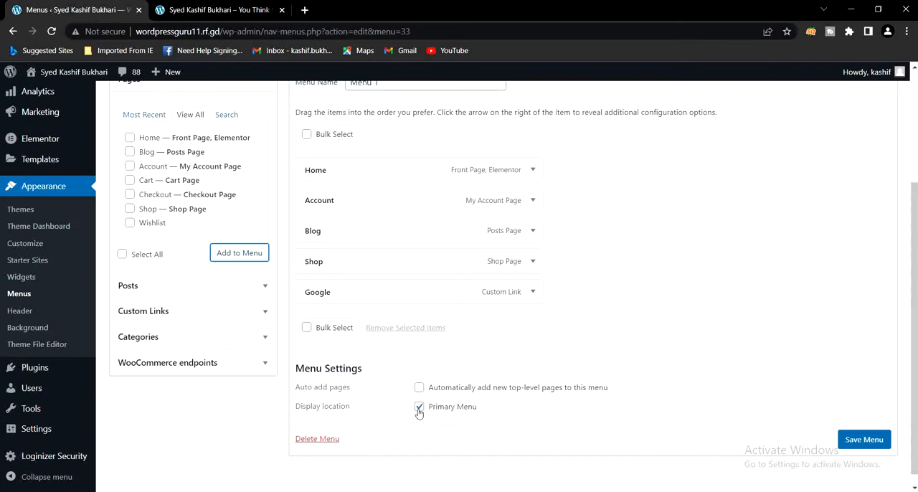
{"action": "left_click", "coordinate": [867, 444]}
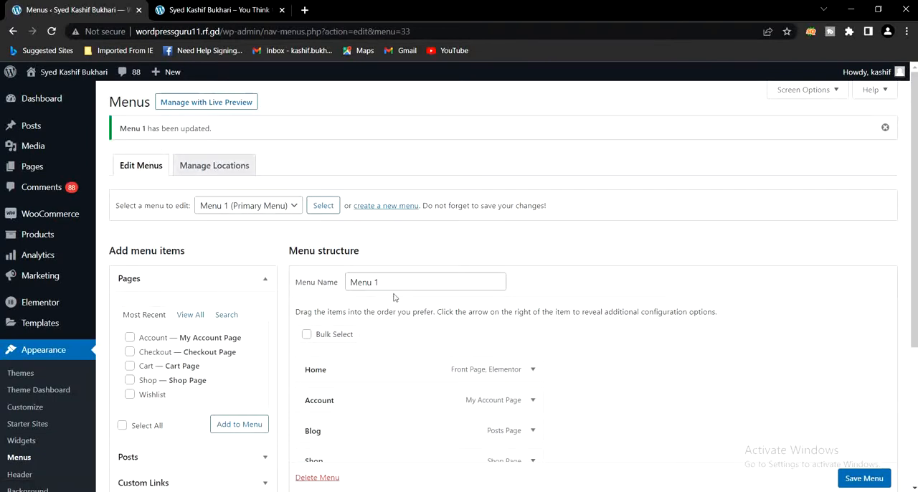
Reload the live homepage and check the navigation items in its header
{"action": "left_click", "coordinate": [230, 13]}
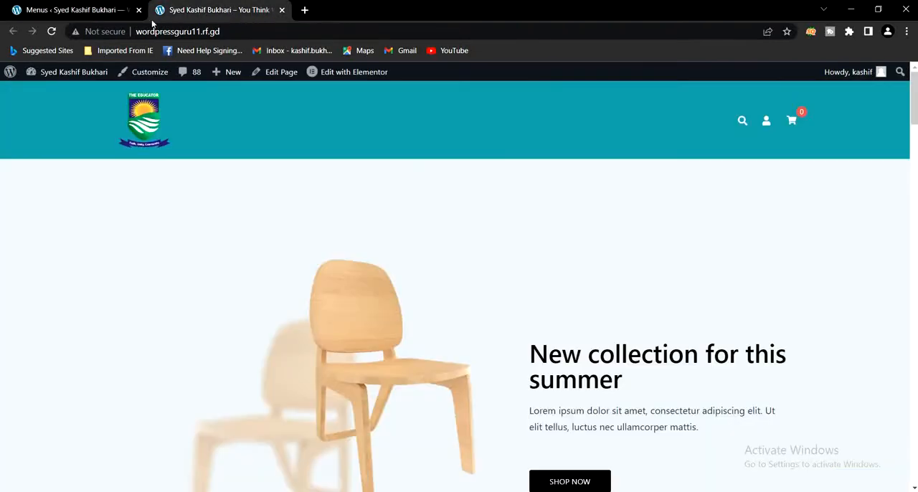
{"action": "left_click", "coordinate": [51, 31]}
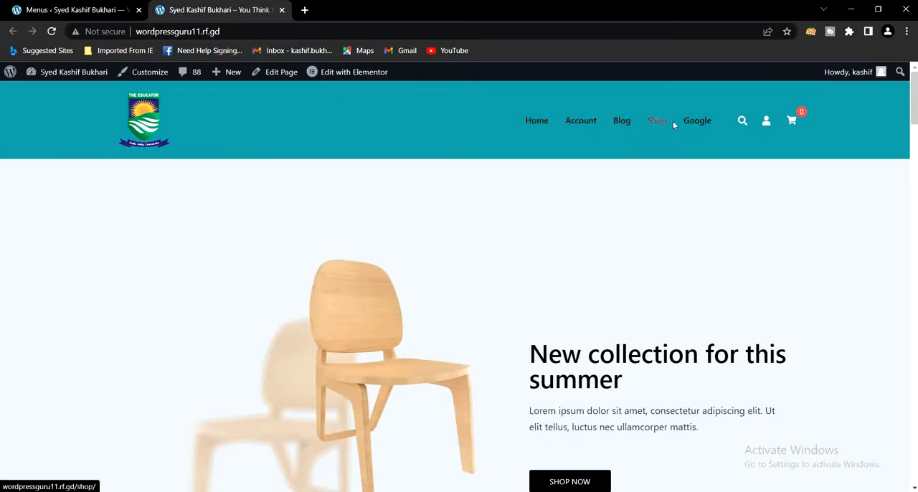
Nest Blog and Shop as sub items under Account in Menu 1, and save the menu
{"action": "left_click", "coordinate": [72, 6]}
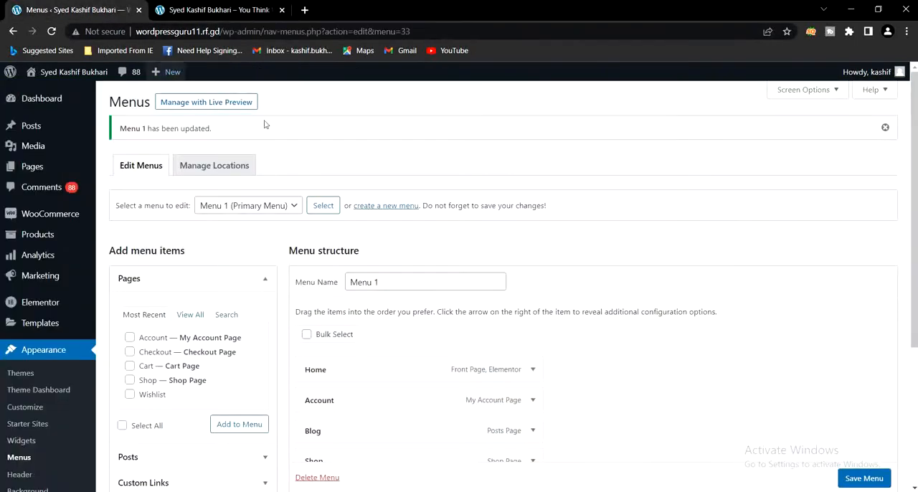
{"action": "scroll", "coordinate": [610, 384], "scroll_direction": "down", "scroll_amount": 2}
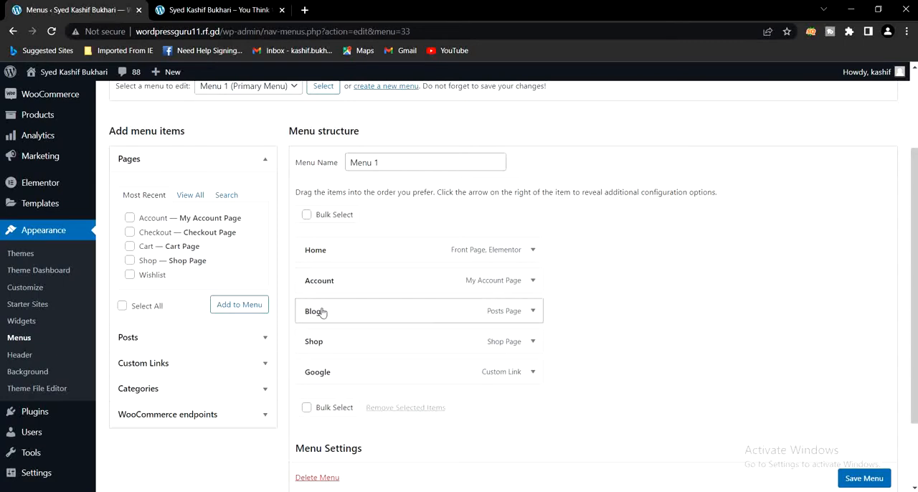
{"action": "left_click_drag", "start_coordinate": [323, 312], "coordinate": [341, 309]}
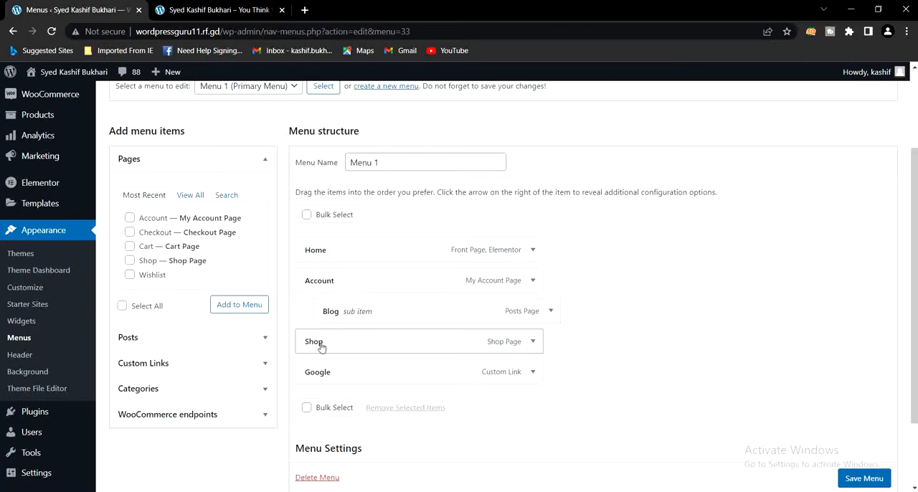
{"action": "left_click_drag", "start_coordinate": [322, 347], "coordinate": [340, 346]}
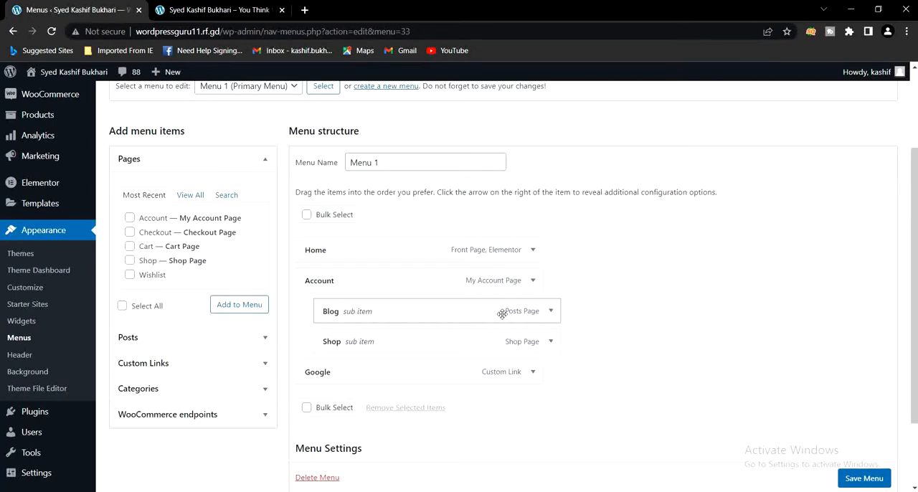
{"action": "scroll", "coordinate": [858, 485], "scroll_direction": "down", "scroll_amount": 1}
{"action": "left_click", "coordinate": [863, 478]}
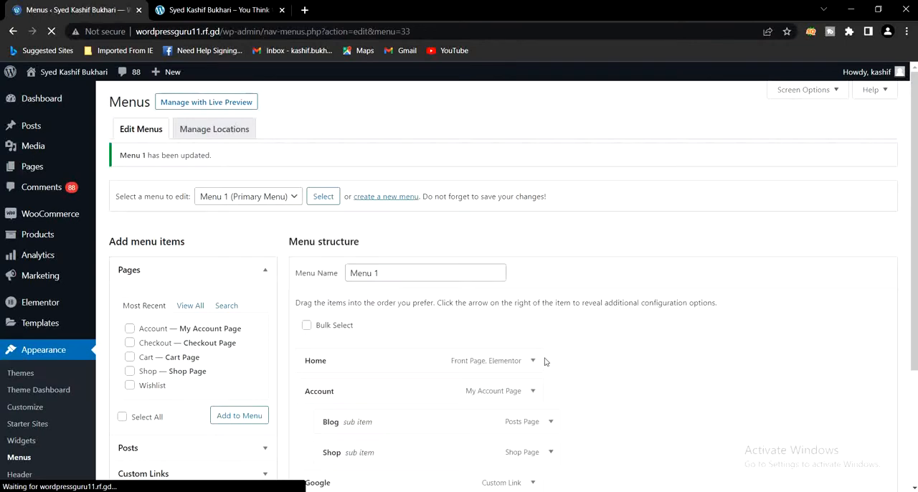
Reload the live homepage and check the header navigation with the Account submenu
{"action": "scroll", "coordinate": [548, 362], "scroll_direction": "down", "scroll_amount": 2}
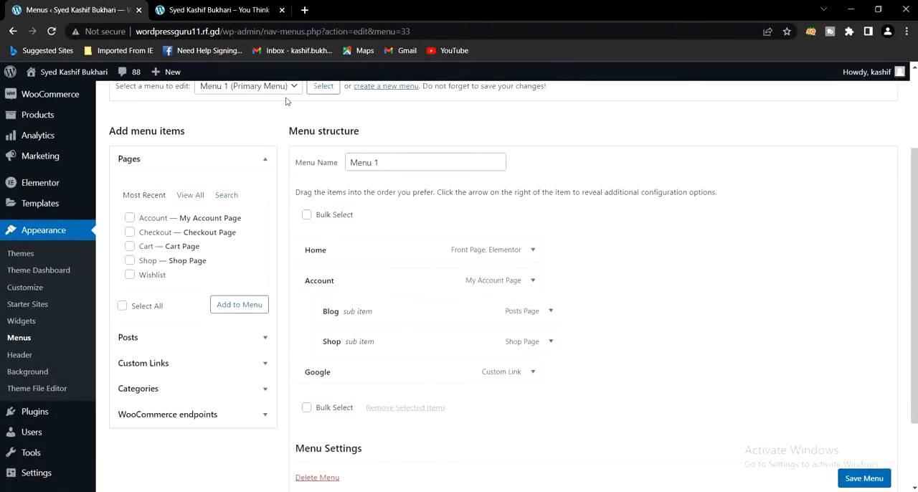
{"action": "left_click", "coordinate": [215, 10]}
{"action": "left_click", "coordinate": [51, 32]}
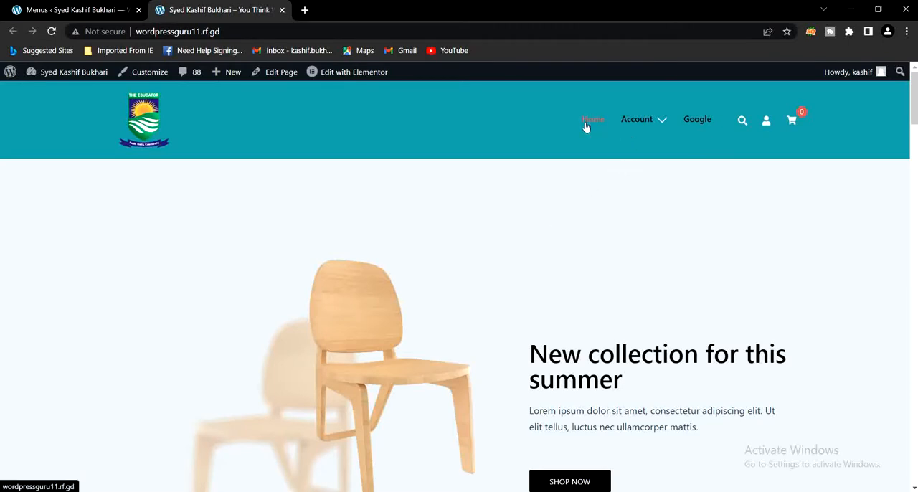
{"action": "mouse_move", "coordinate": [631, 123]}
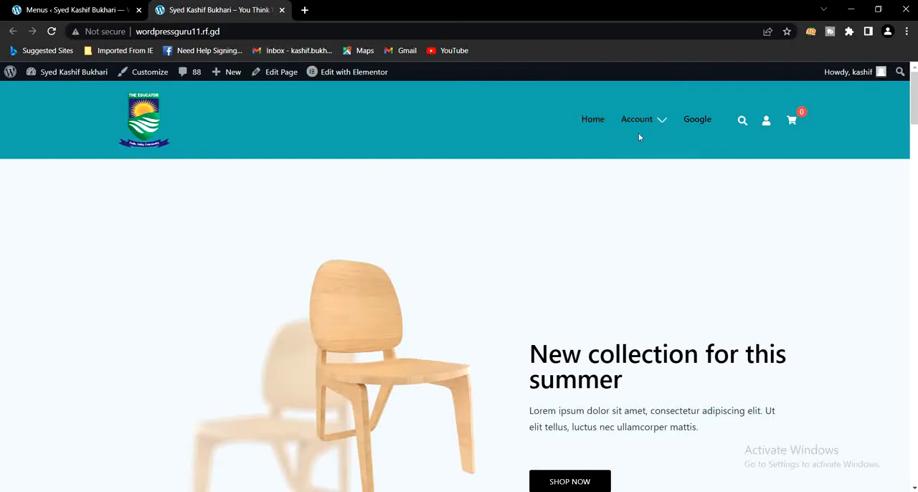
Test the header's Google link in a new browser tab and close that tab
{"action": "right_click", "coordinate": [697, 122]}
{"action": "left_click", "coordinate": [743, 126]}
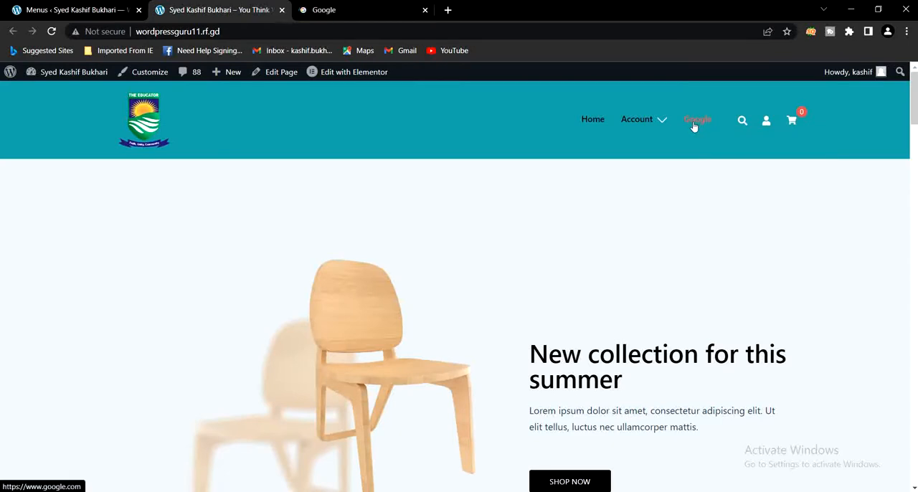
{"action": "left_click", "coordinate": [352, 13]}
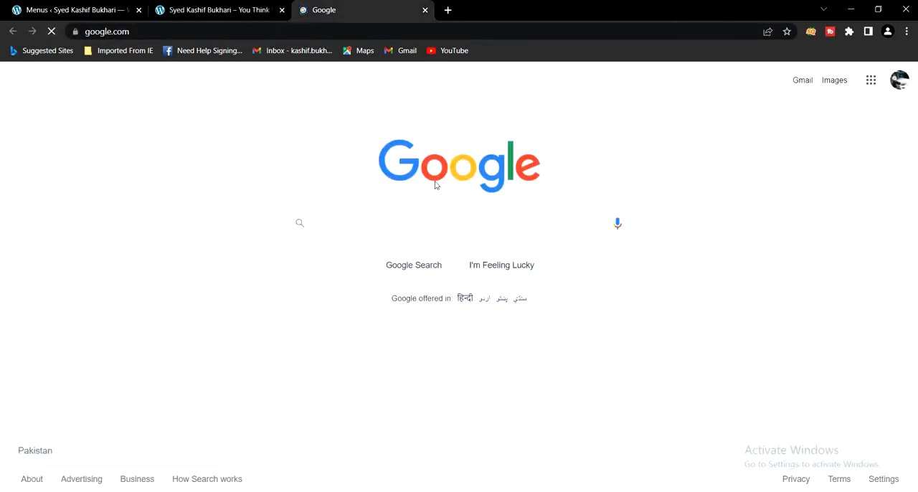
{"action": "left_click", "coordinate": [425, 10]}
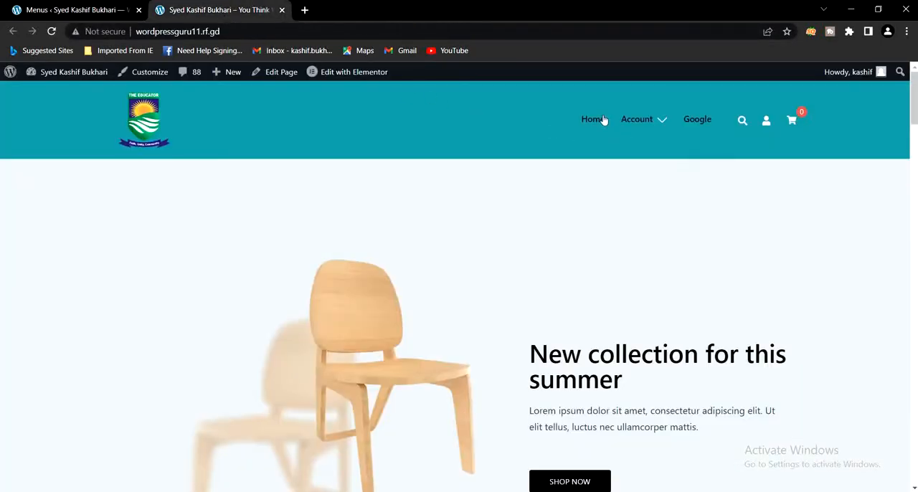
Check the Account submenu again and inspect the footer area of the live homepage
{"action": "mouse_move", "coordinate": [631, 123]}
{"action": "left_click_drag", "start_coordinate": [914, 105], "coordinate": [914, 466]}
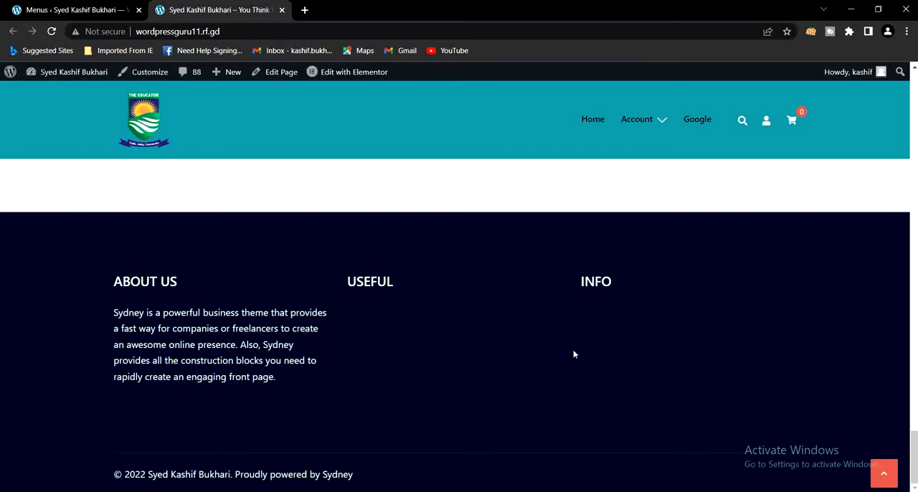
Return to the menu editor, load the Footer menu for editing, and show all pages available to add
{"action": "left_click", "coordinate": [75, 9]}
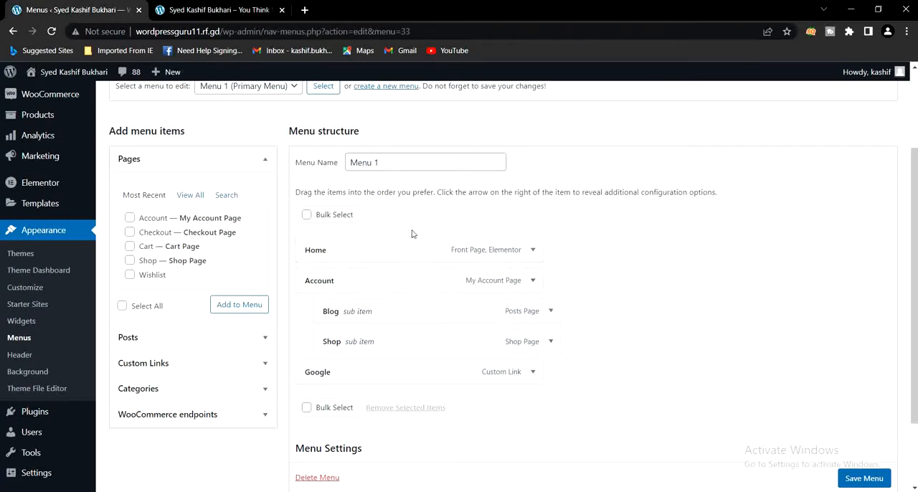
{"action": "scroll", "coordinate": [277, 233], "scroll_direction": "up", "scroll_amount": 3}
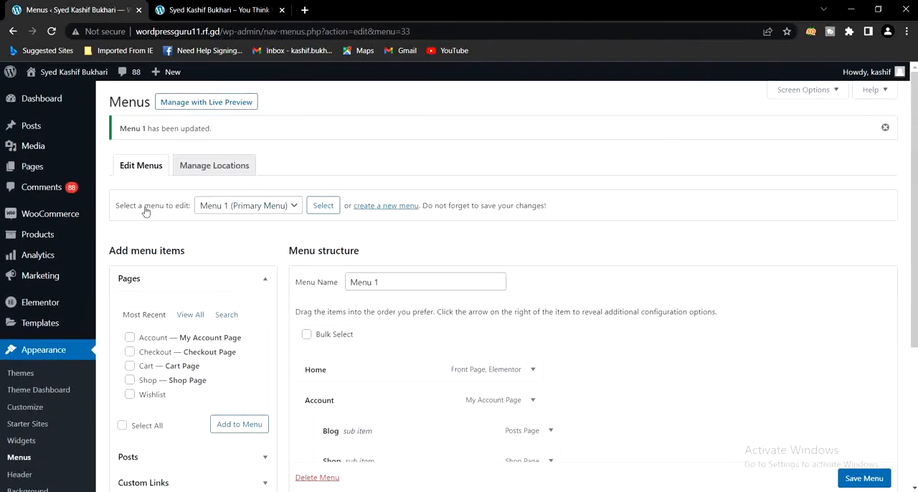
{"action": "left_click", "coordinate": [215, 205]}
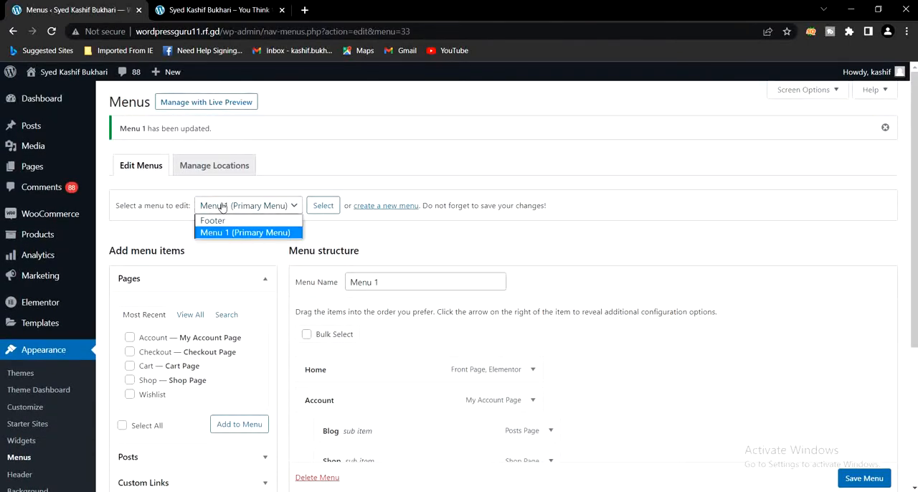
{"action": "left_click", "coordinate": [215, 221]}
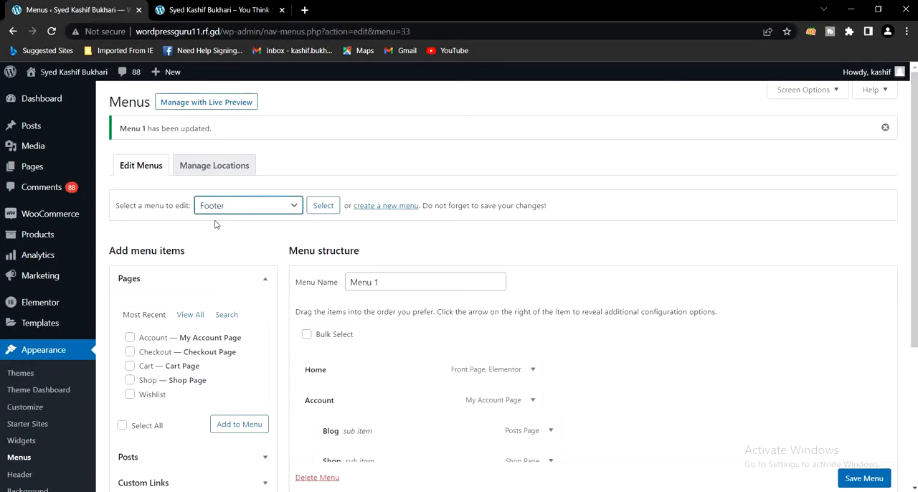
{"action": "left_click", "coordinate": [317, 207]}
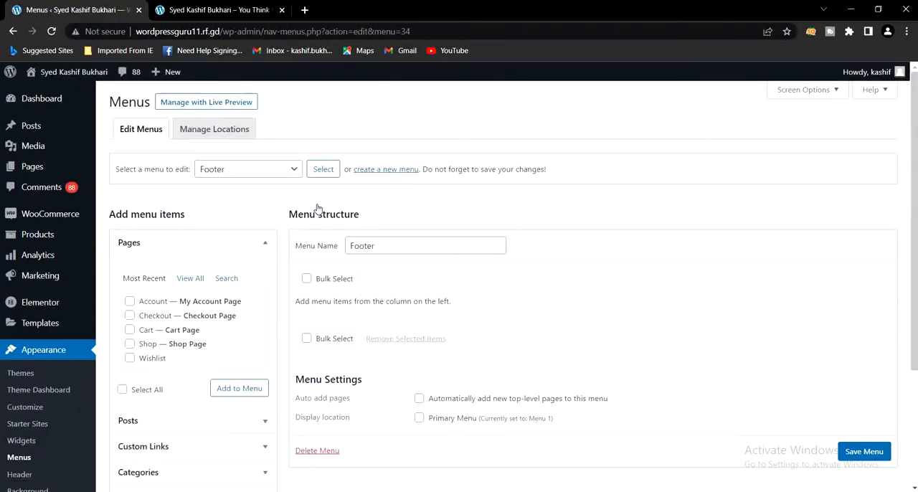
{"action": "left_click", "coordinate": [189, 280]}
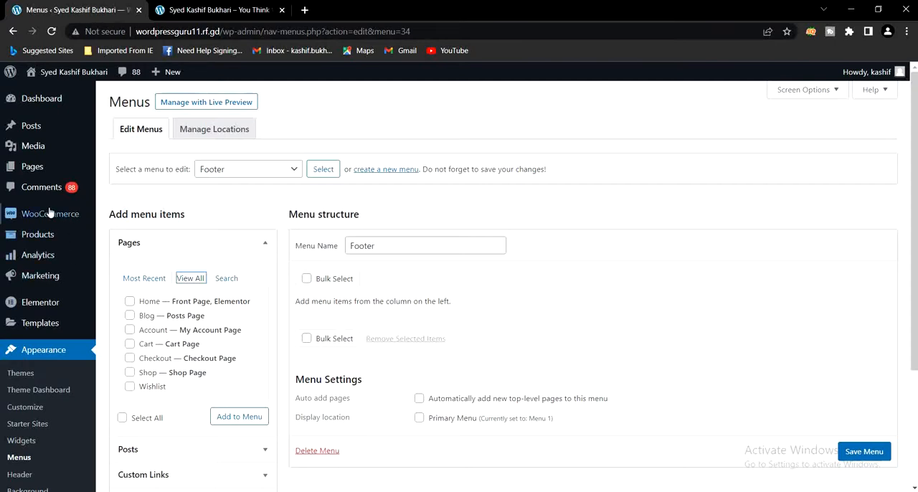
Open the All Pages list in a new browser tab and compare it with the pages offered for the Footer menu
{"action": "mouse_move", "coordinate": [29, 169]}
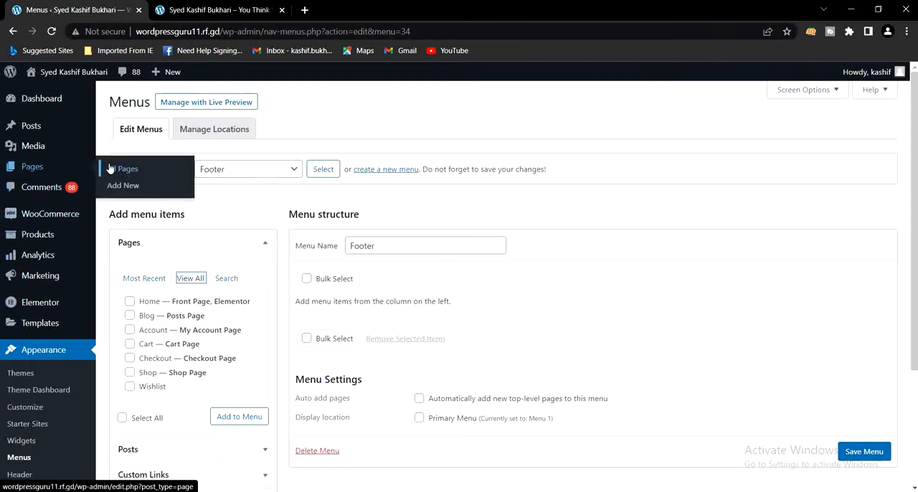
{"action": "right_click", "coordinate": [134, 169]}
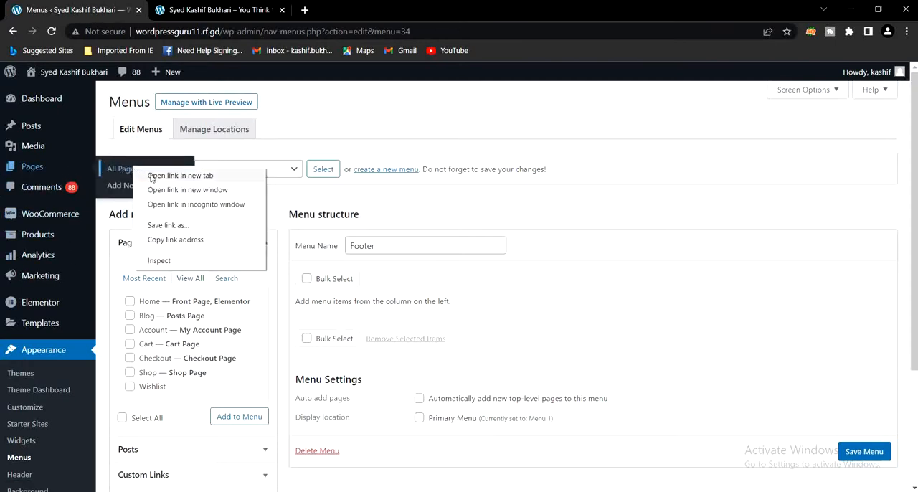
{"action": "left_click", "coordinate": [151, 176]}
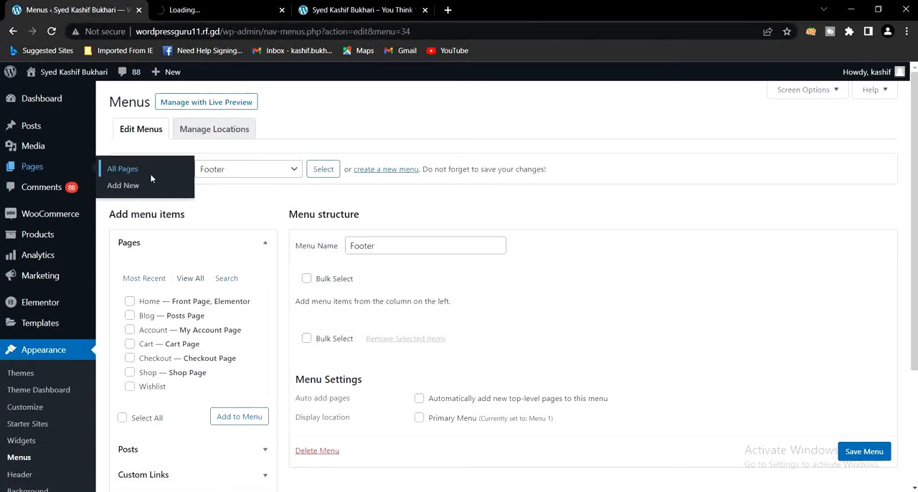
{"action": "left_click", "coordinate": [238, 10]}
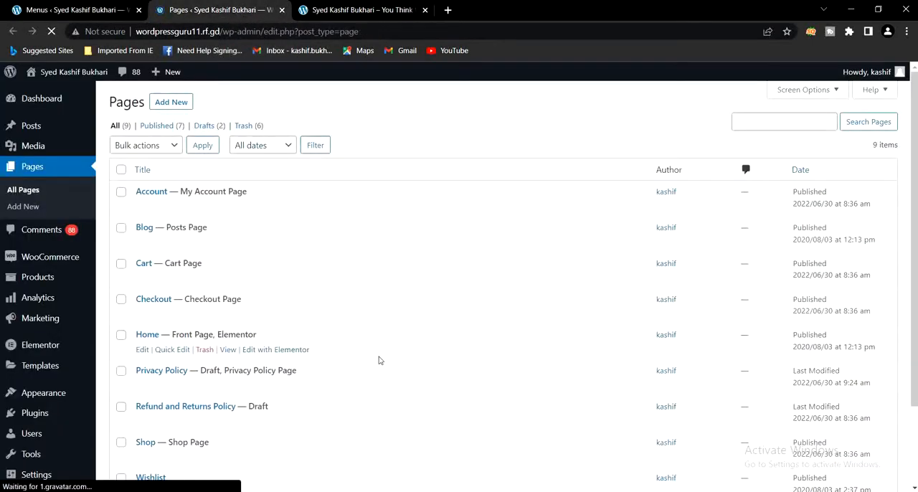
{"action": "scroll", "coordinate": [380, 354], "scroll_direction": "down", "scroll_amount": 3}
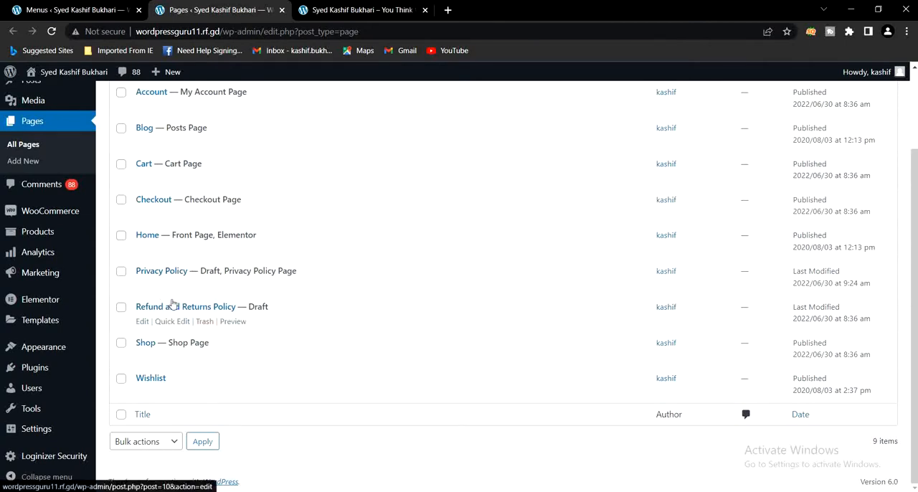
{"action": "left_click", "coordinate": [71, 10]}
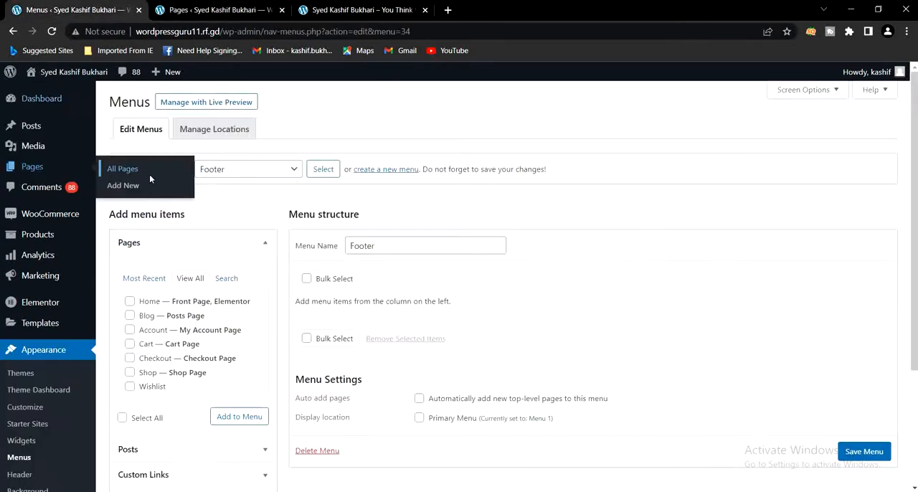
{"action": "left_click", "coordinate": [175, 9]}
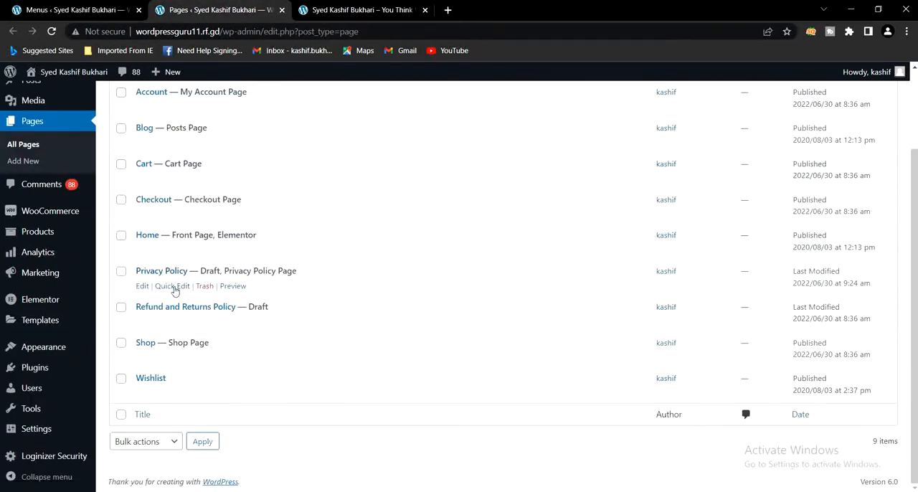
Use Quick Edit to set the Privacy Policy page's status to Published and update it
{"action": "left_click", "coordinate": [172, 286]}
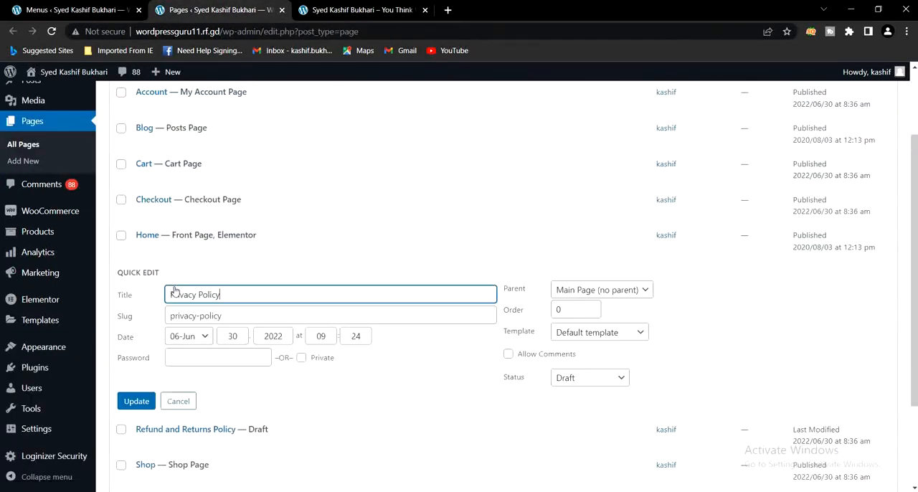
{"action": "left_click", "coordinate": [563, 379]}
{"action": "left_click", "coordinate": [570, 393]}
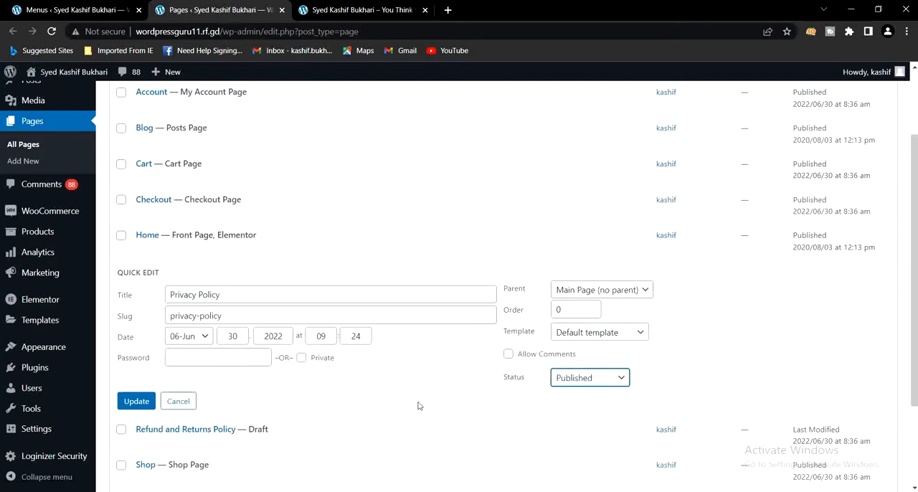
{"action": "left_click", "coordinate": [132, 407]}
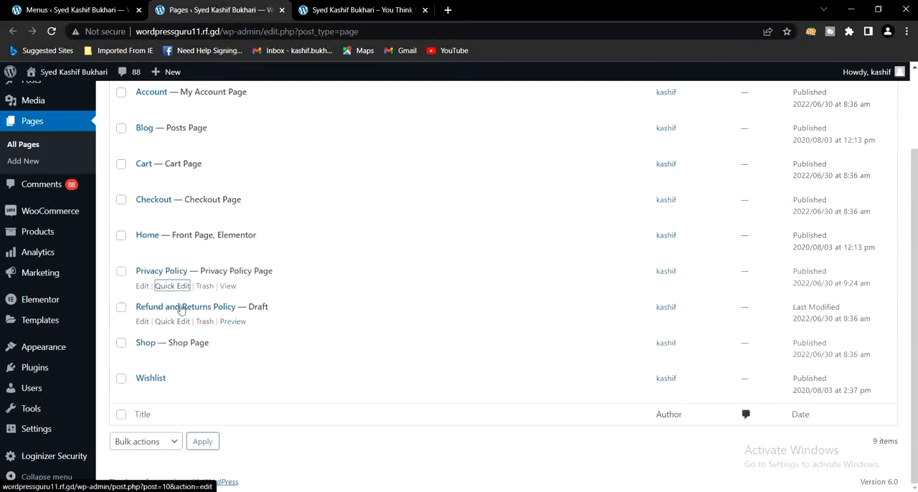
Use Quick Edit to set the Refund and Returns Policy page's status to Published and update it
{"action": "left_click", "coordinate": [172, 322]}
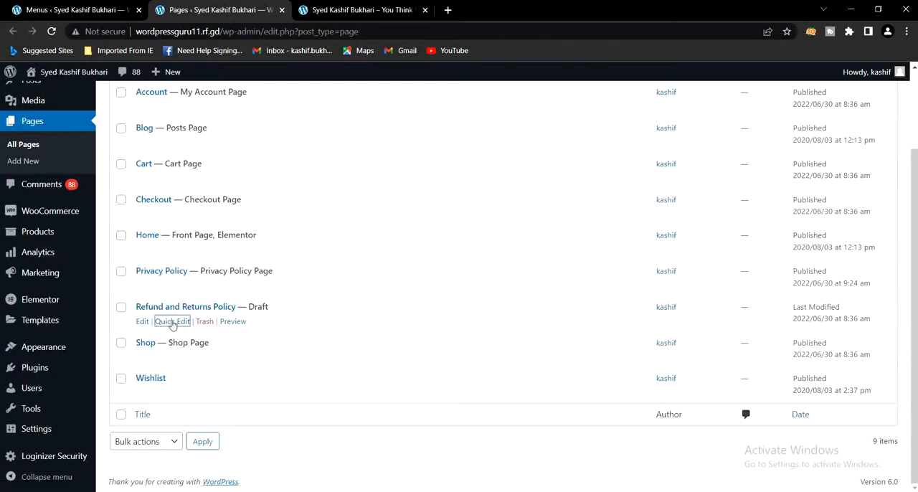
{"action": "left_click", "coordinate": [581, 420]}
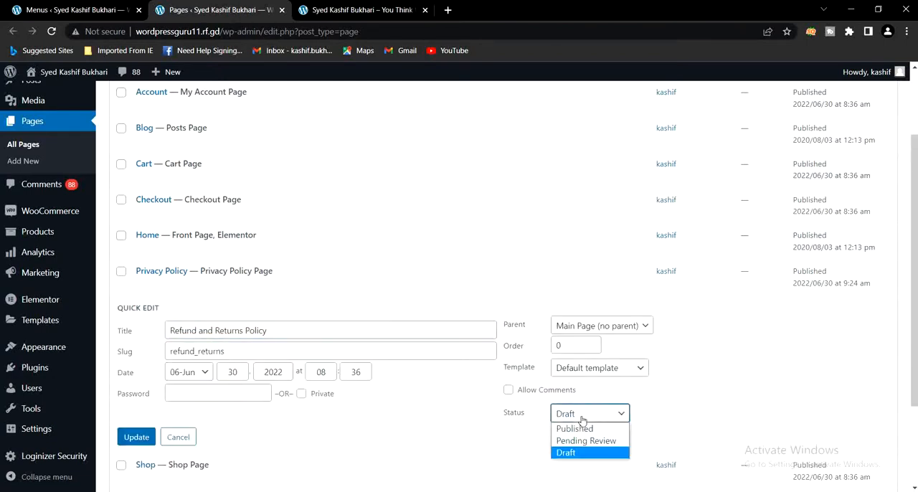
{"action": "left_click", "coordinate": [579, 428]}
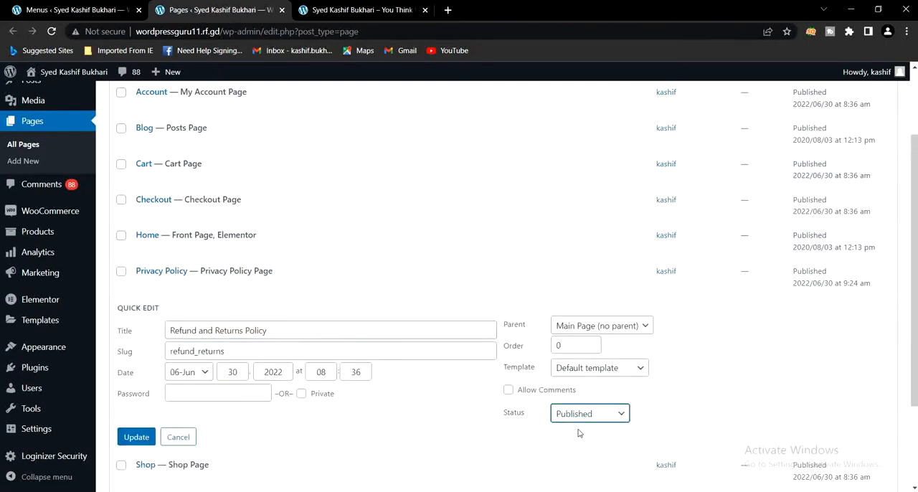
{"action": "left_click", "coordinate": [137, 442]}
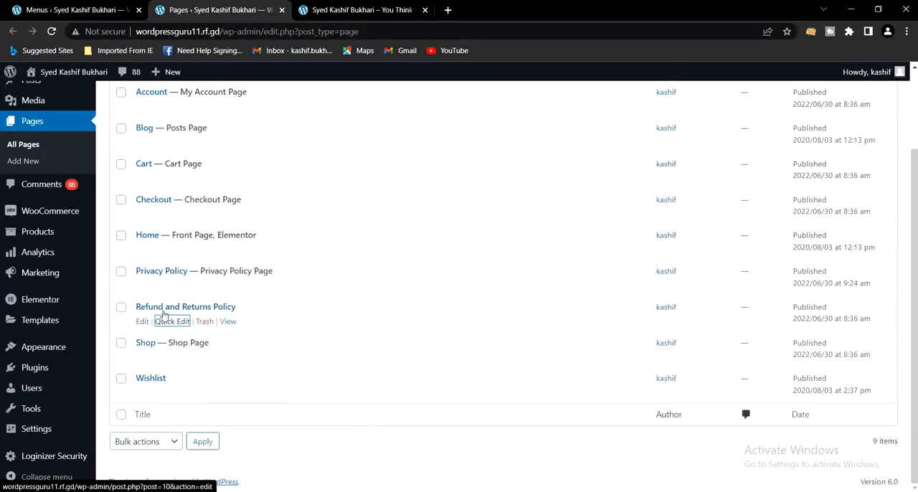
Reload the Footer menu editor to refresh its page list, and close the Pages browser tab
{"action": "left_click", "coordinate": [47, 10]}
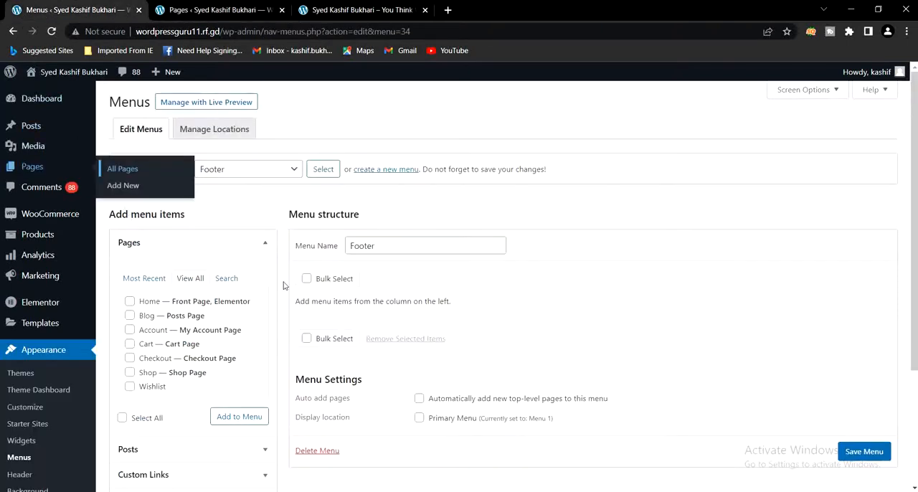
{"action": "left_click", "coordinate": [51, 31]}
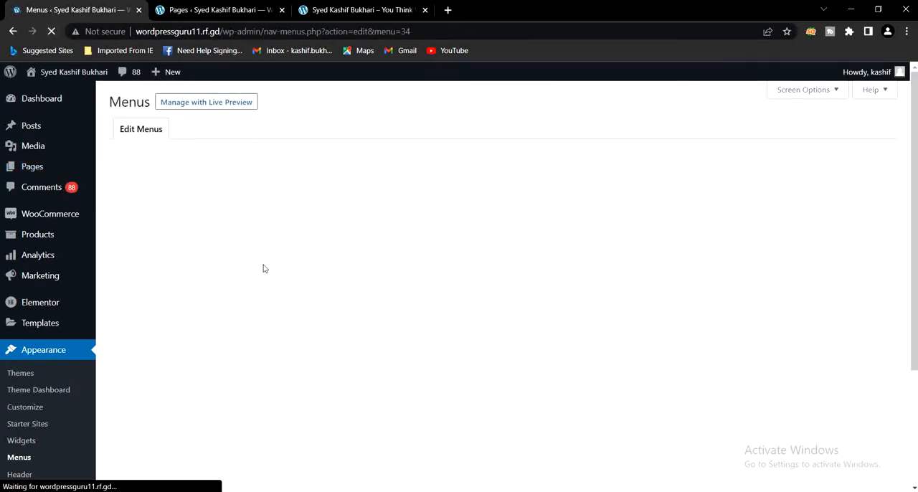
{"action": "left_click", "coordinate": [191, 8]}
{"action": "left_click", "coordinate": [282, 10]}
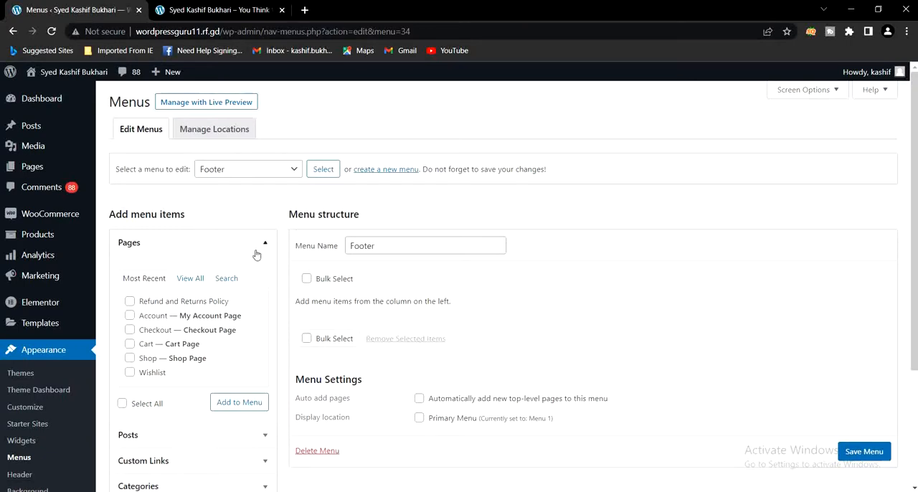
Add the Privacy Policy and Refund and Returns Policy pages to the Footer menu
{"action": "left_click", "coordinate": [191, 279]}
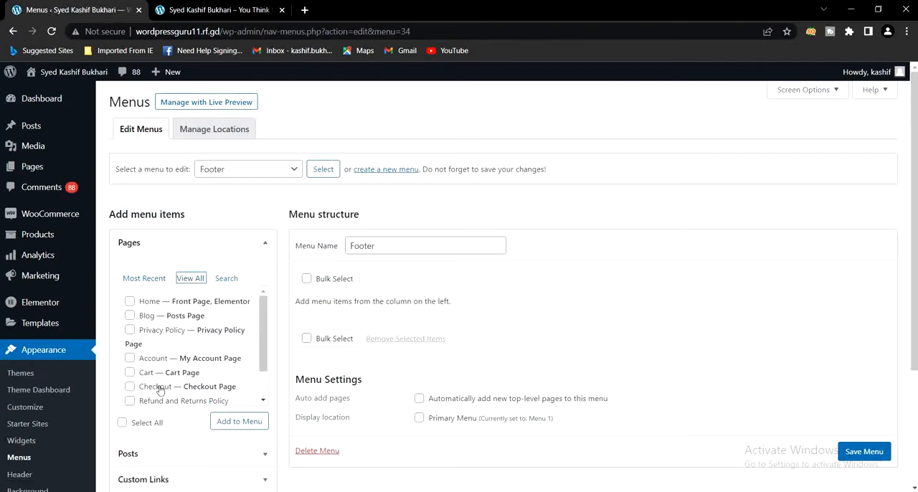
{"action": "scroll", "coordinate": [164, 385], "scroll_direction": "down", "scroll_amount": 1}
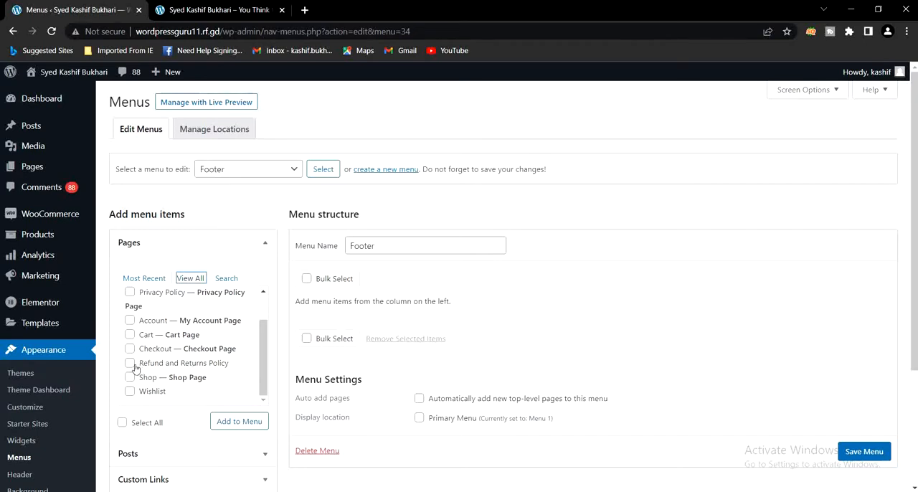
{"action": "scroll", "coordinate": [161, 356], "scroll_direction": "up", "scroll_amount": 1}
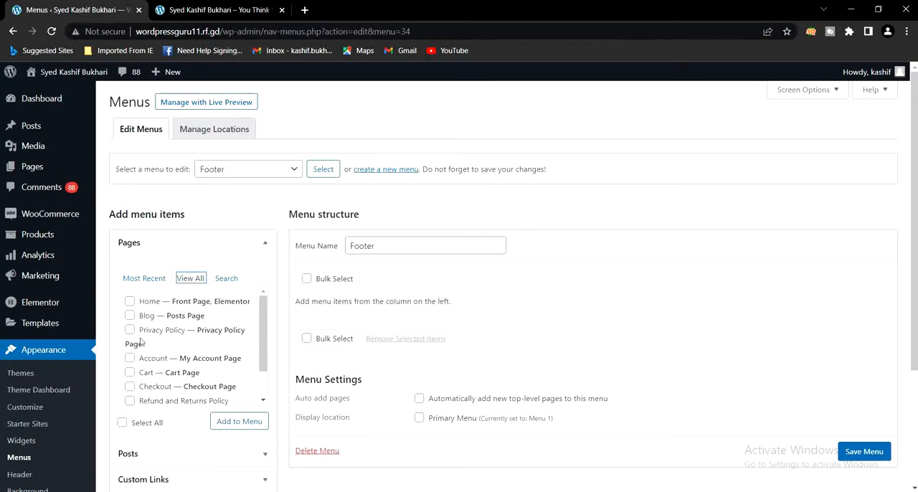
{"action": "left_click", "coordinate": [130, 332]}
{"action": "scroll", "coordinate": [152, 348], "scroll_direction": "down", "scroll_amount": 1}
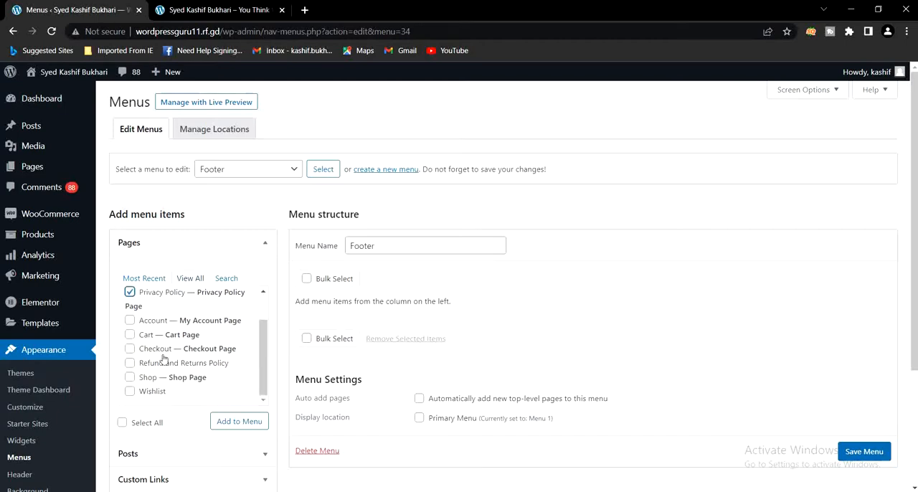
{"action": "left_click", "coordinate": [130, 363]}
{"action": "left_click", "coordinate": [231, 423]}
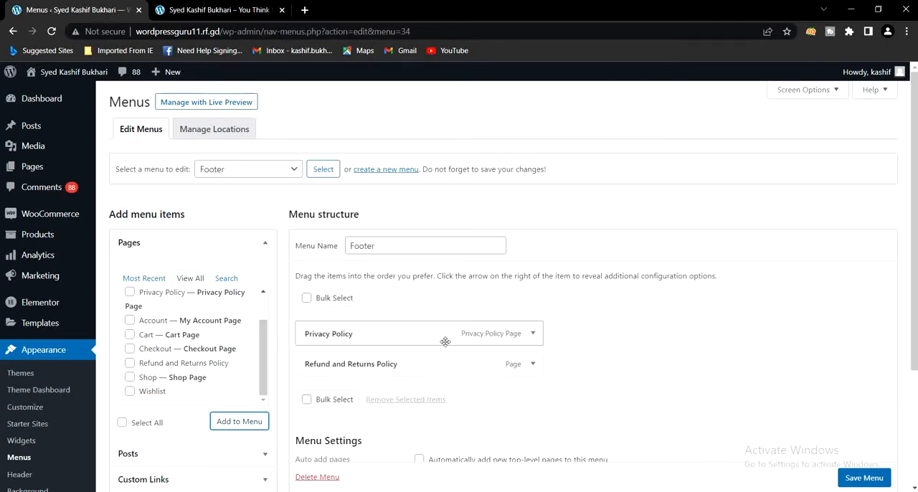
Check the Footer menu's display location against the live homepage header, and save the menu without assigning it to Primary Menu
{"action": "scroll", "coordinate": [461, 332], "scroll_direction": "down", "scroll_amount": 1}
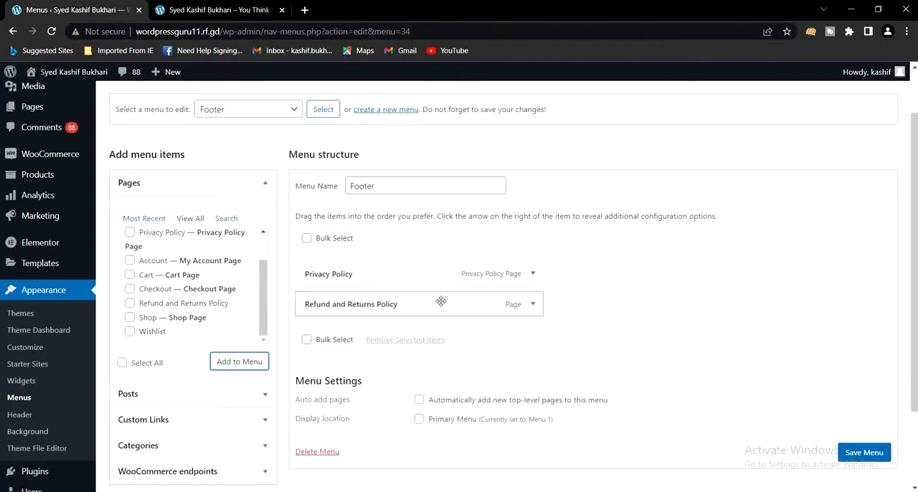
{"action": "scroll", "coordinate": [489, 410], "scroll_direction": "down", "scroll_amount": 1}
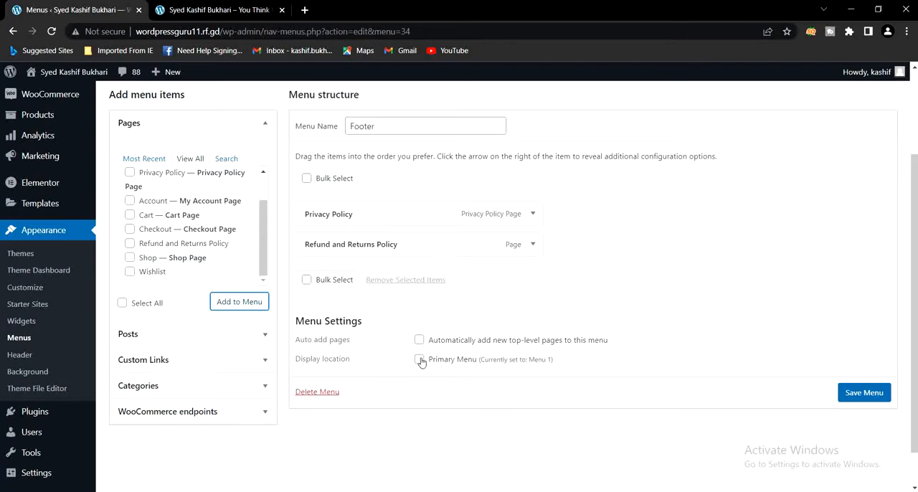
{"action": "left_click", "coordinate": [208, 10]}
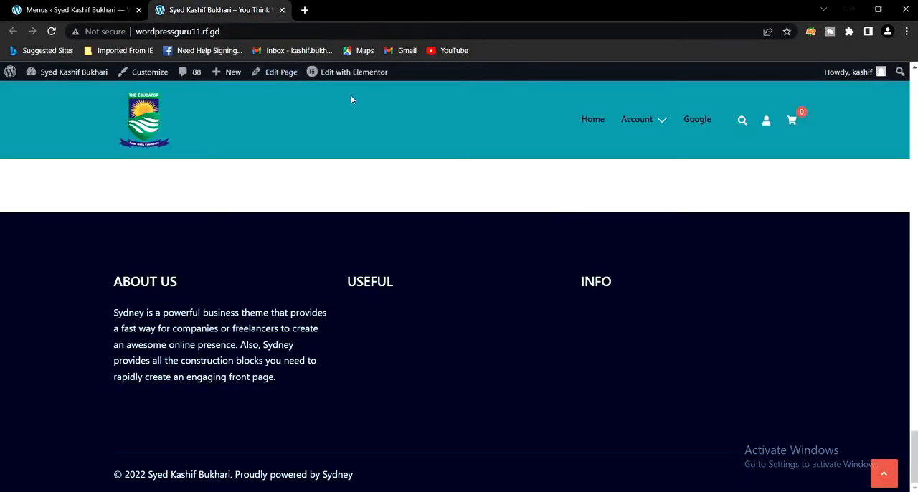
{"action": "mouse_move", "coordinate": [635, 119]}
{"action": "left_click", "coordinate": [90, 10]}
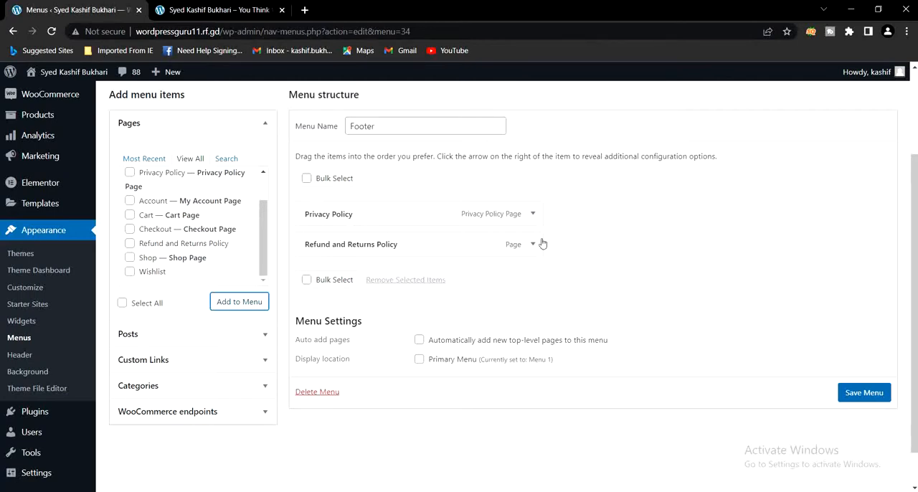
{"action": "left_click", "coordinate": [846, 402]}
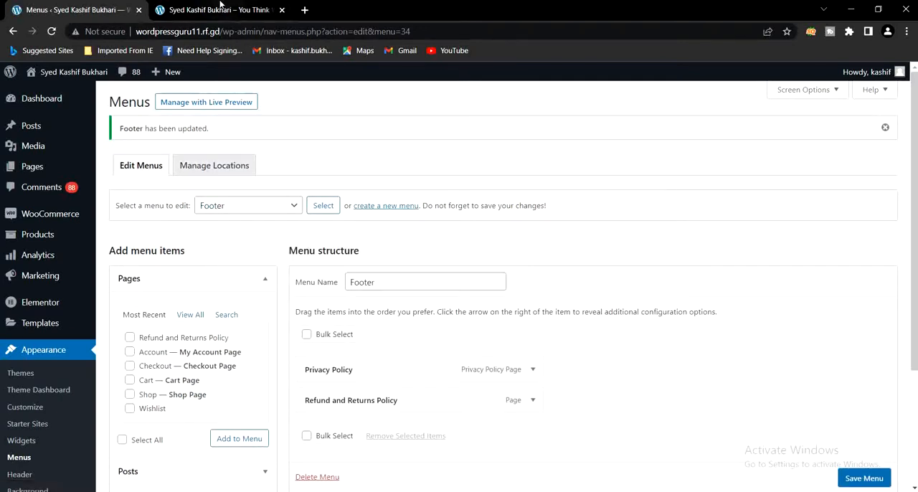
Reload the live homepage and check the links under Useful and Info in the footer
{"action": "left_click", "coordinate": [223, 11]}
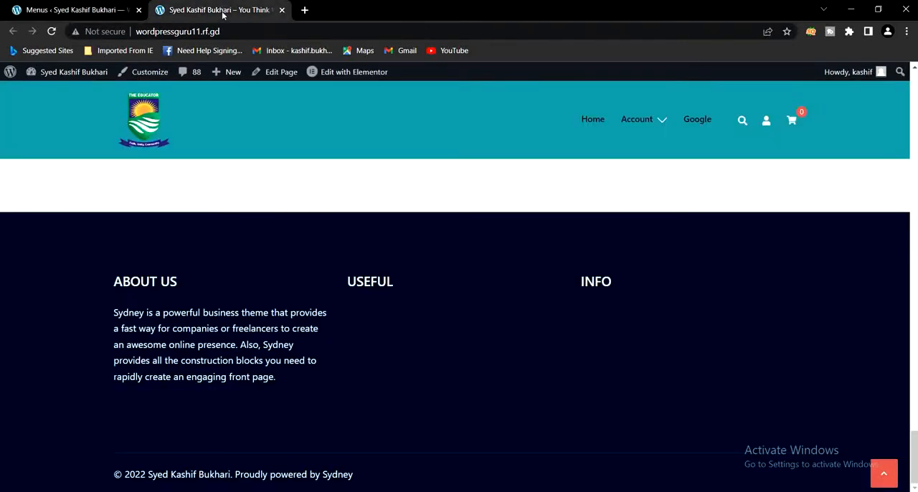
{"action": "left_click", "coordinate": [53, 32]}
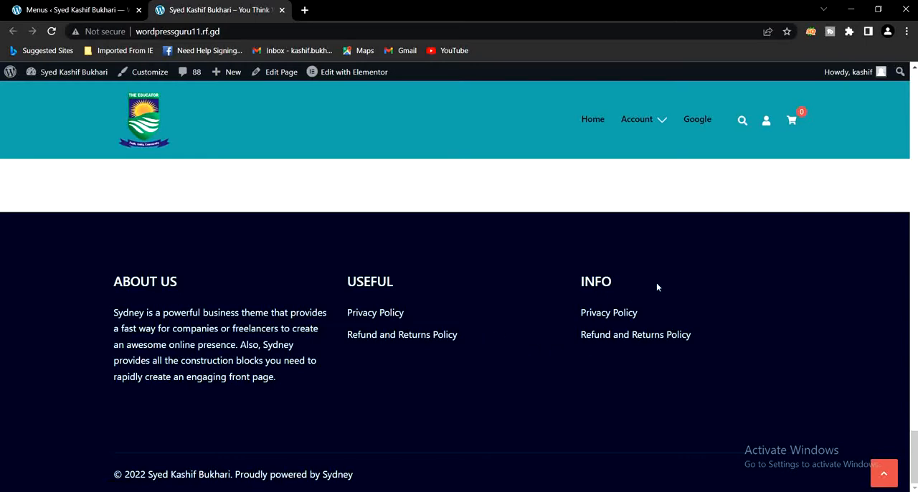
Compare the live homepage's header navigation and its Useful and Info footer links with the items in the Footer menu editor
{"action": "scroll", "coordinate": [656, 283], "scroll_direction": "up", "scroll_amount": 15}
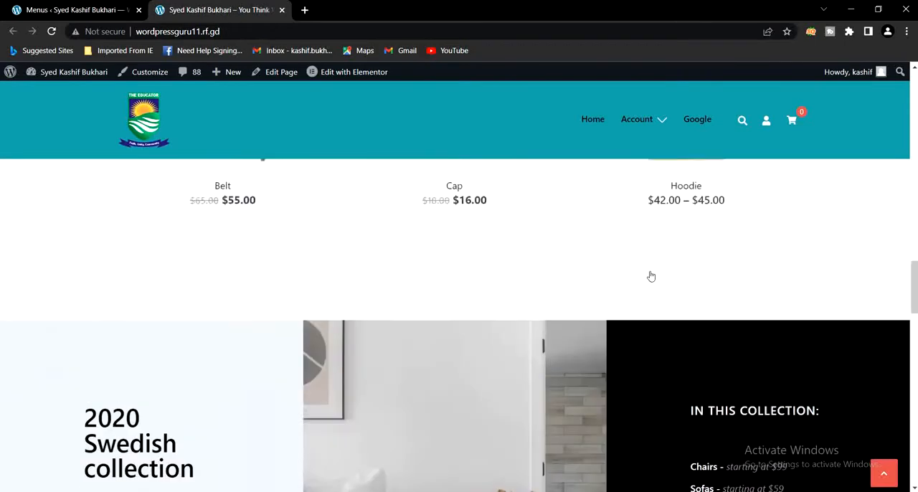
{"action": "scroll", "coordinate": [650, 276], "scroll_direction": "up", "scroll_amount": 10}
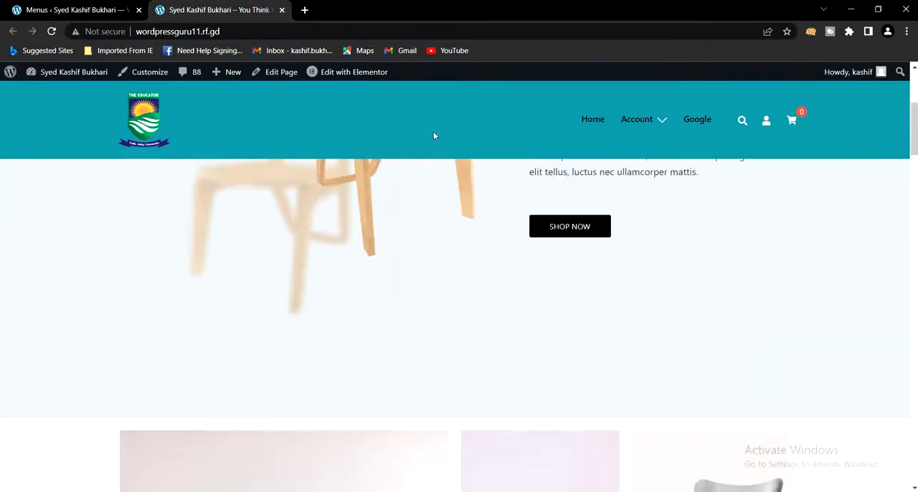
{"action": "scroll", "coordinate": [434, 134], "scroll_direction": "up", "scroll_amount": 4}
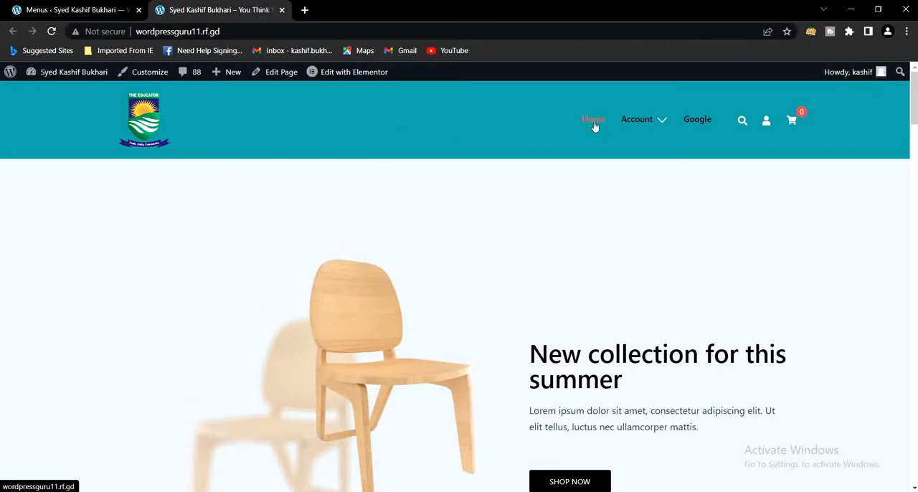
{"action": "scroll", "coordinate": [659, 244], "scroll_direction": "down", "scroll_amount": 10}
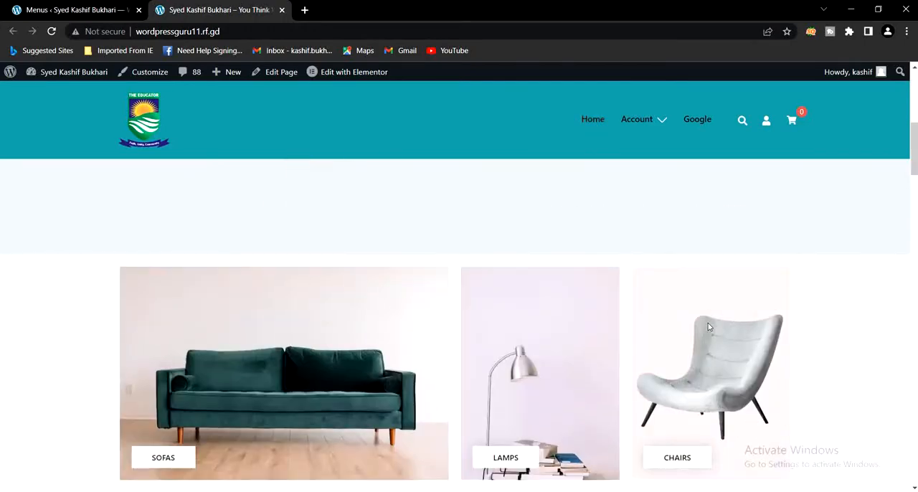
{"action": "scroll", "coordinate": [713, 328], "scroll_direction": "down", "scroll_amount": 15}
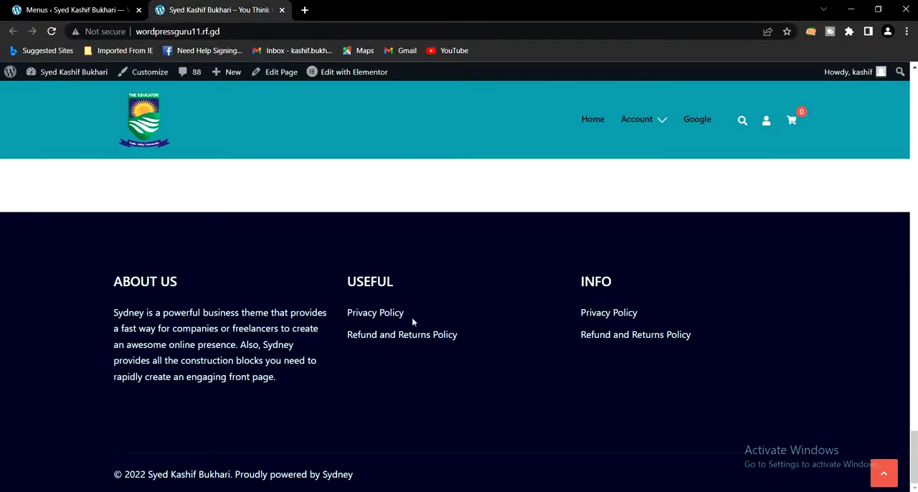
{"action": "scroll", "coordinate": [349, 355], "scroll_direction": "up", "scroll_amount": 4}
{"action": "scroll", "coordinate": [340, 354], "scroll_direction": "down", "scroll_amount": 3}
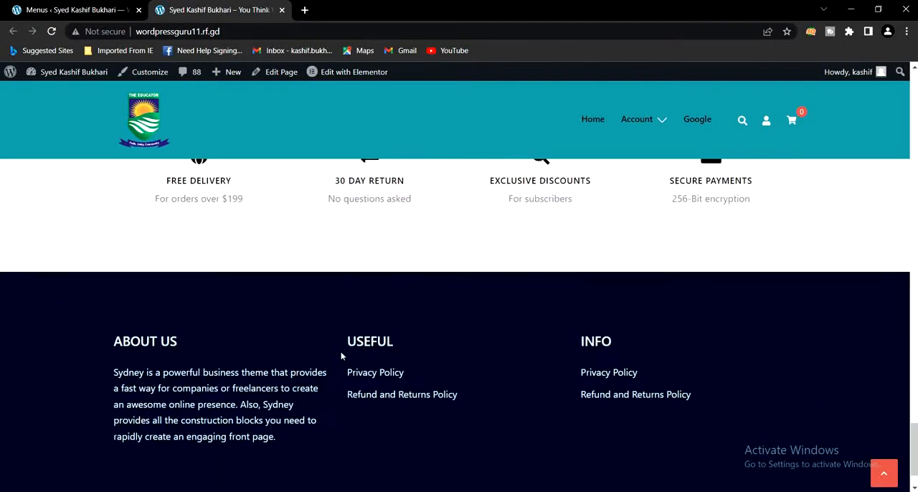
{"action": "scroll", "coordinate": [341, 351], "scroll_direction": "down", "scroll_amount": 1}
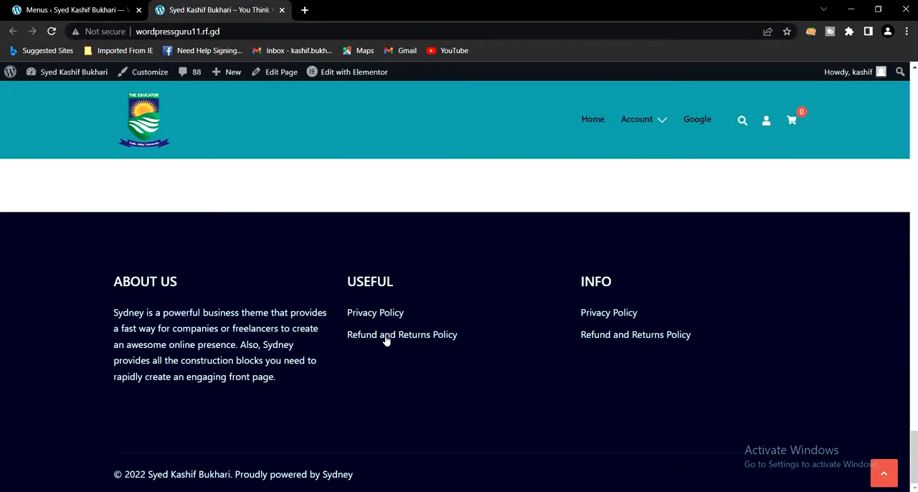
{"action": "left_click", "coordinate": [84, 9]}
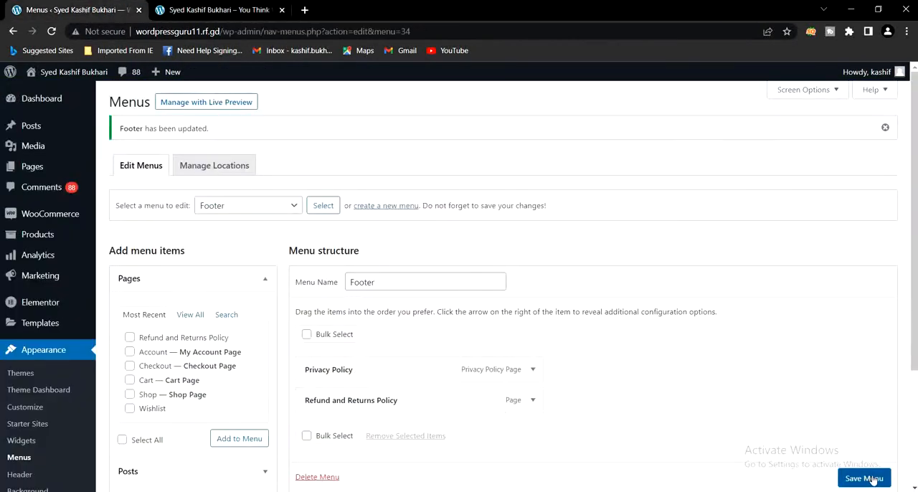
{"action": "left_click", "coordinate": [212, 9]}
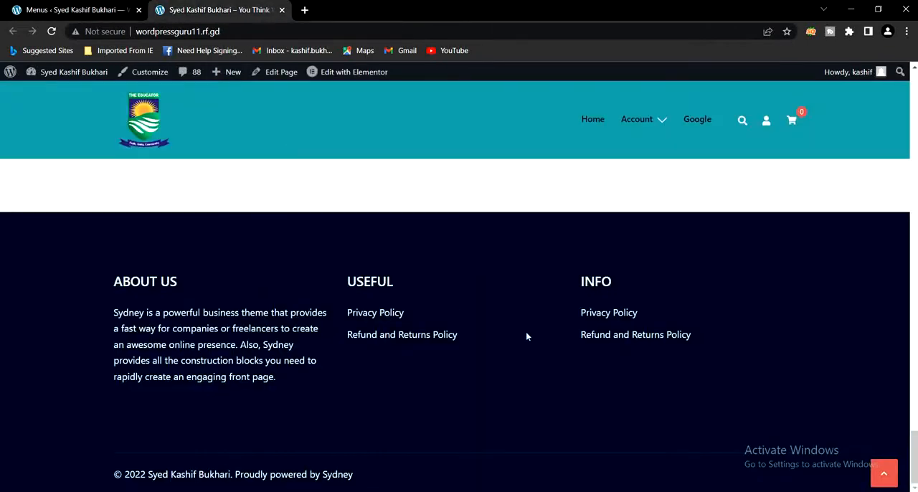
Open the theme customizer from the WordPress admin and go to the widget areas in its Footer Widgets settings
{"action": "left_click", "coordinate": [72, 10]}
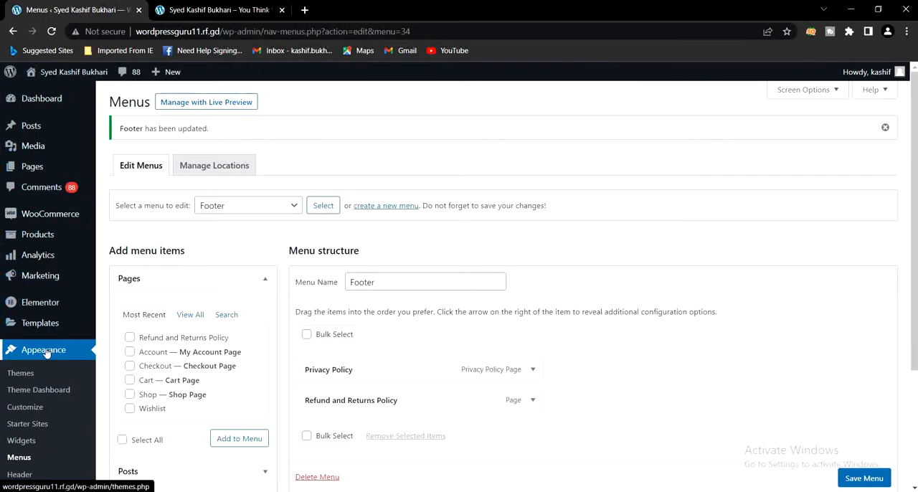
{"action": "left_click", "coordinate": [25, 408]}
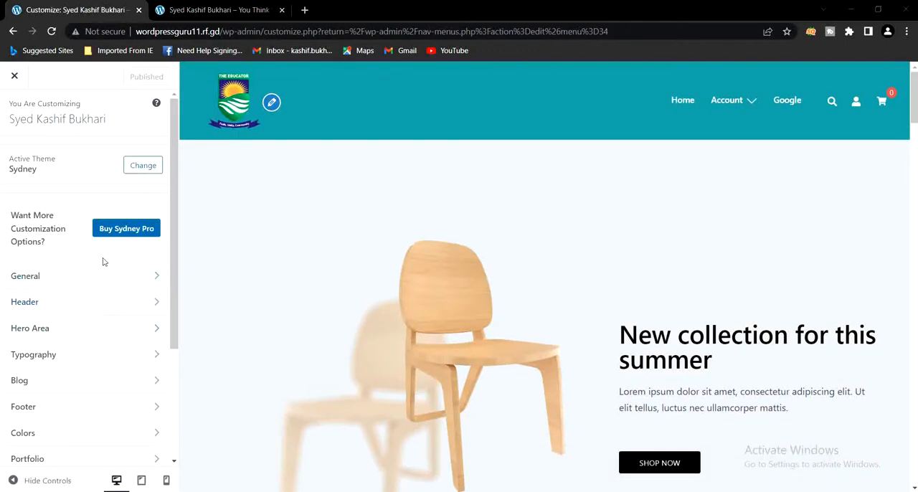
{"action": "scroll", "coordinate": [104, 260], "scroll_direction": "down", "scroll_amount": 1}
{"action": "scroll", "coordinate": [106, 261], "scroll_direction": "down", "scroll_amount": 1}
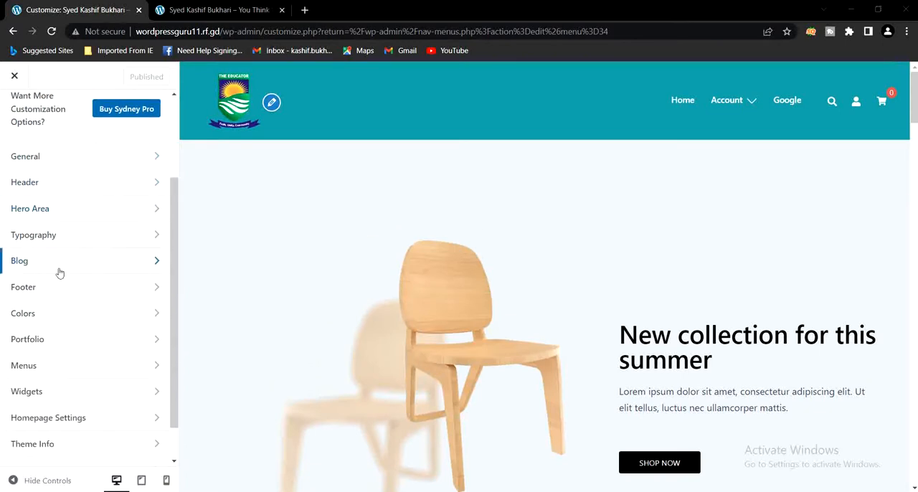
{"action": "left_click", "coordinate": [55, 288]}
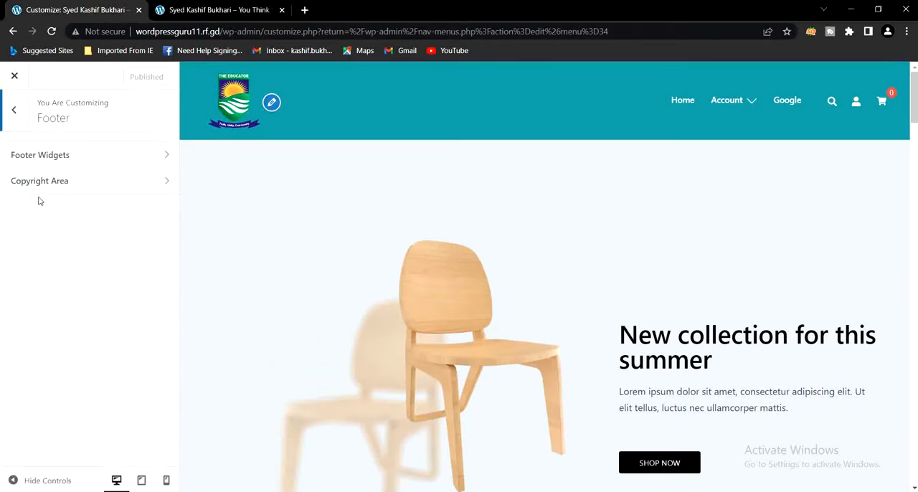
{"action": "left_click", "coordinate": [53, 159]}
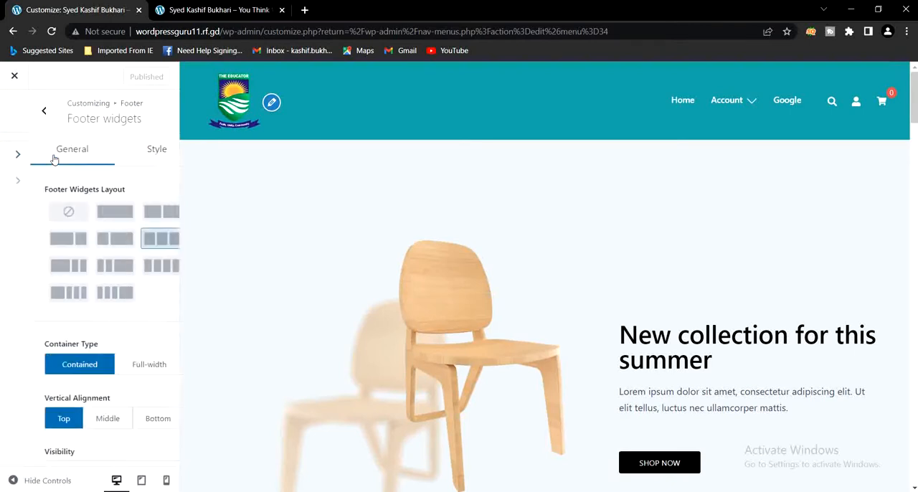
{"action": "scroll", "coordinate": [72, 230], "scroll_direction": "down", "scroll_amount": 2}
{"action": "scroll", "coordinate": [73, 230], "scroll_direction": "down", "scroll_amount": 2}
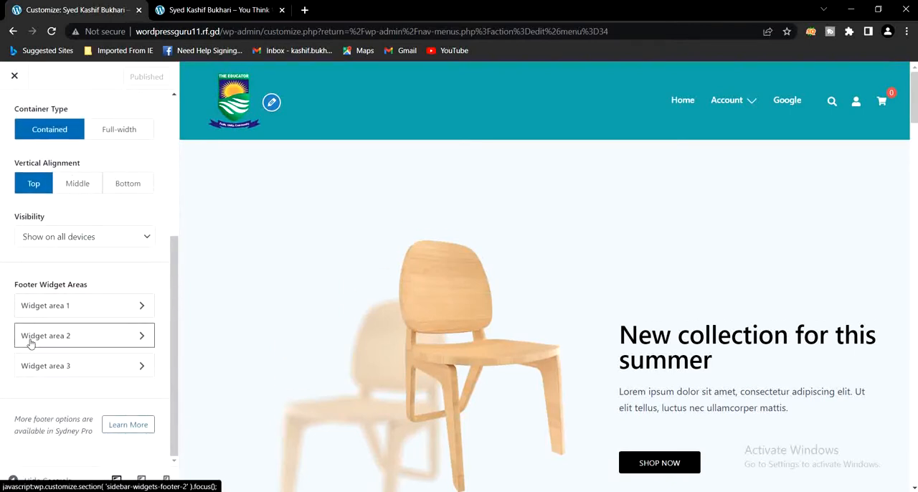
Choose Footer as the menu for the Useful navigation widget in footer widget area 2
{"action": "left_click", "coordinate": [67, 338]}
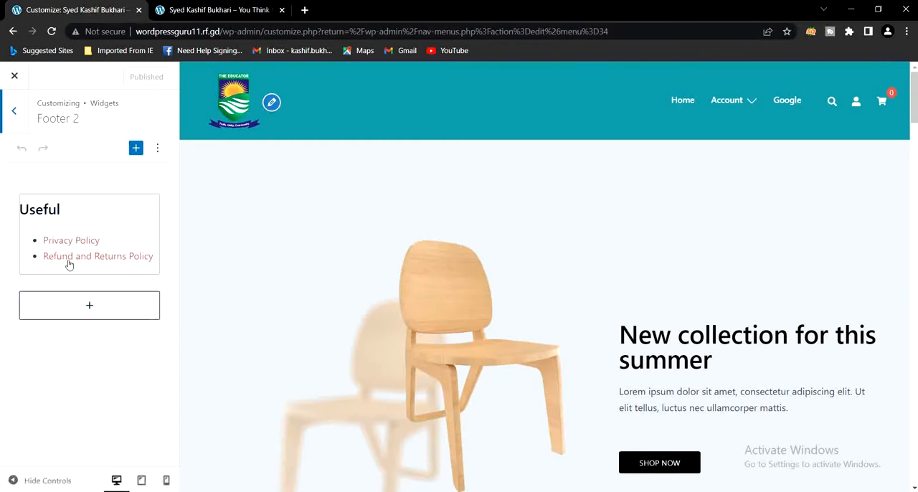
{"action": "left_click", "coordinate": [73, 253]}
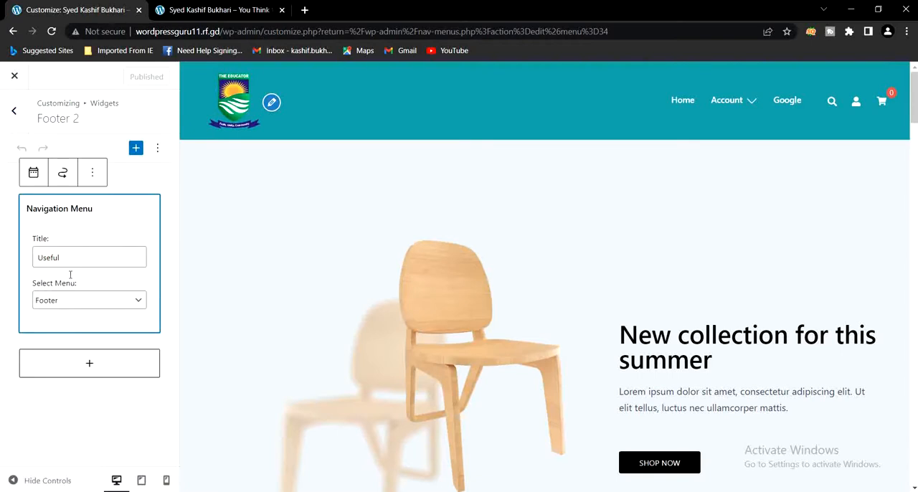
{"action": "left_click", "coordinate": [68, 302]}
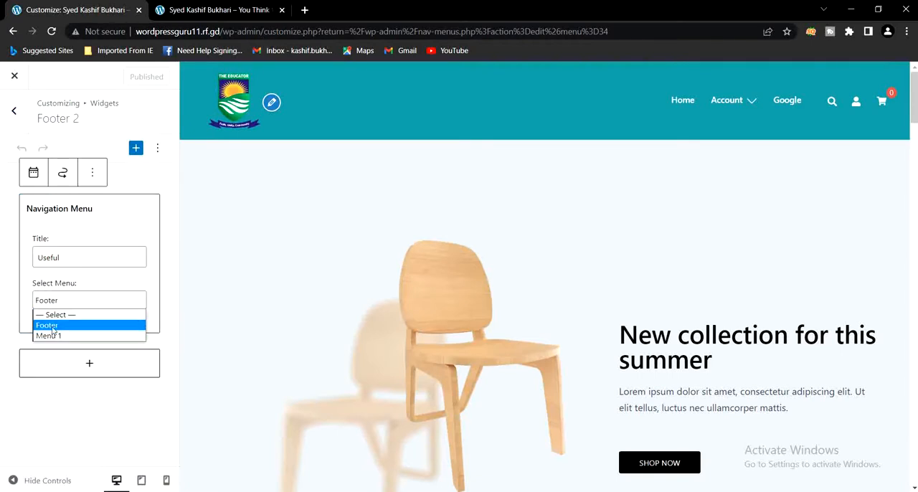
{"action": "left_click", "coordinate": [52, 329]}
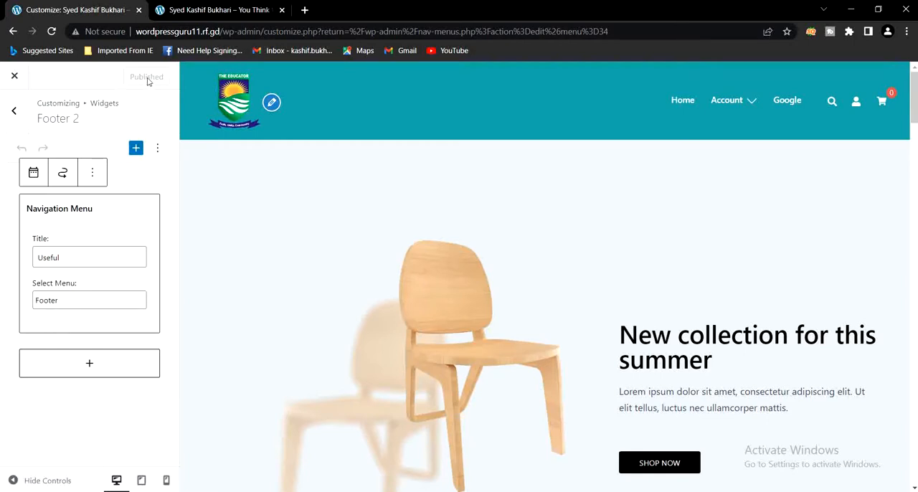
Choose Footer as the menu for the Info navigation widget in the Footer 3 widget area
{"action": "left_click", "coordinate": [14, 110]}
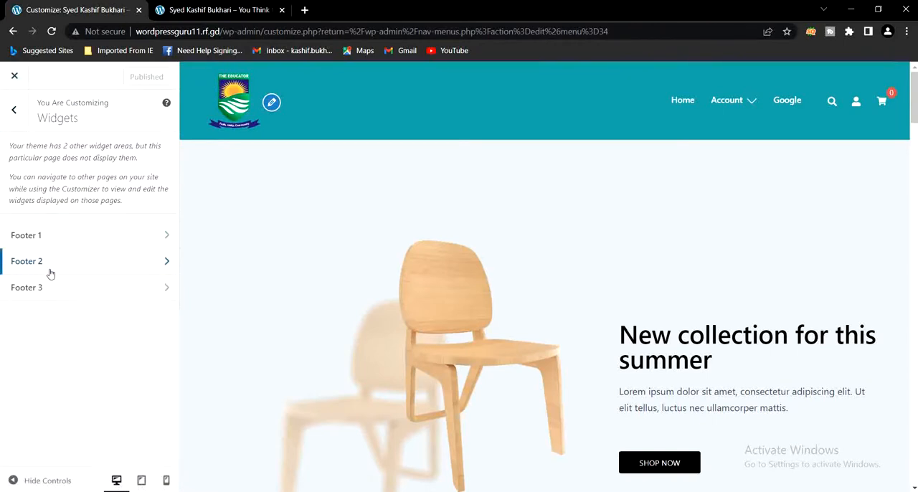
{"action": "left_click", "coordinate": [42, 289]}
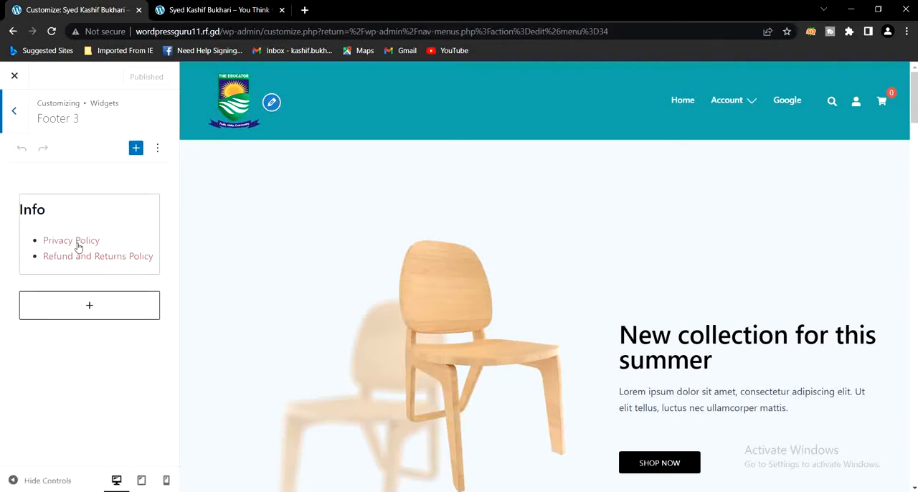
{"action": "left_click", "coordinate": [78, 246]}
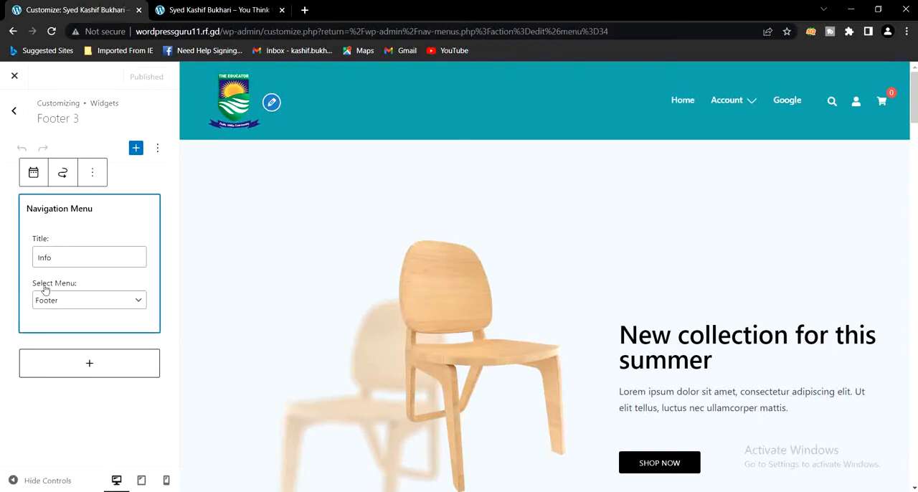
{"action": "left_click", "coordinate": [63, 302]}
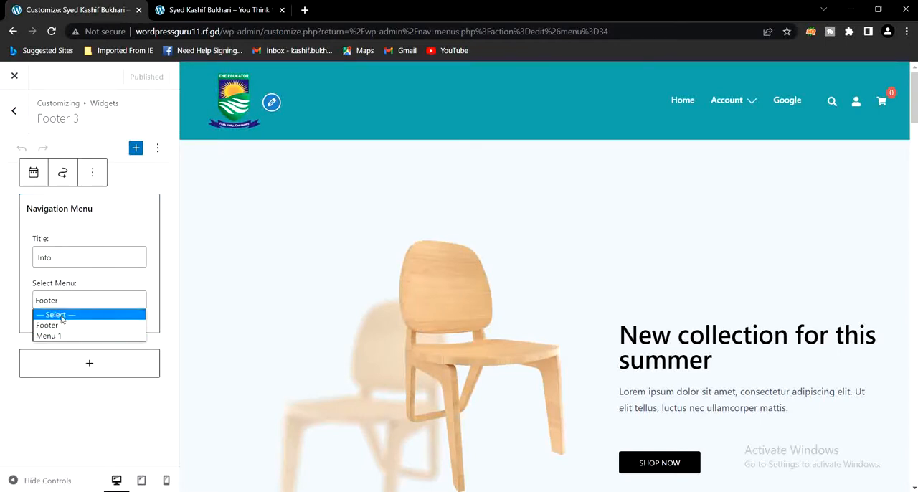
{"action": "left_click", "coordinate": [62, 325]}
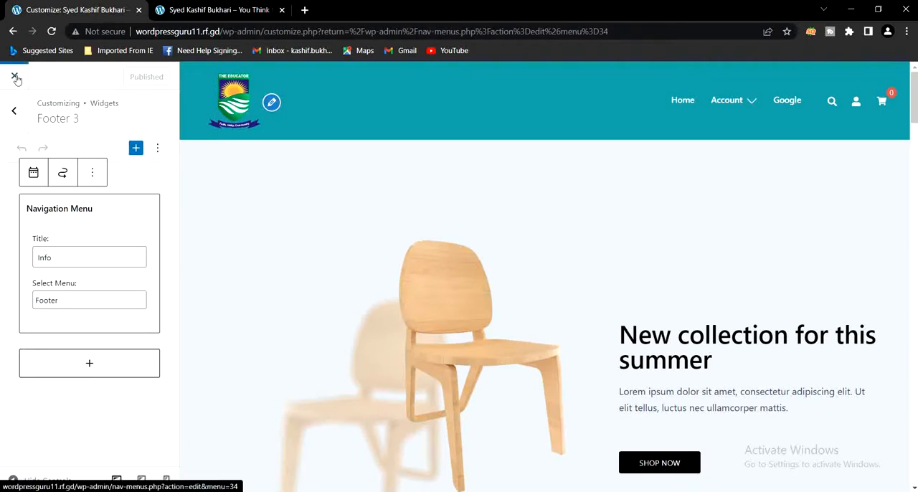
Review the Useful and Info footer links and the header navigation on the live homepage
{"action": "left_click", "coordinate": [208, 9]}
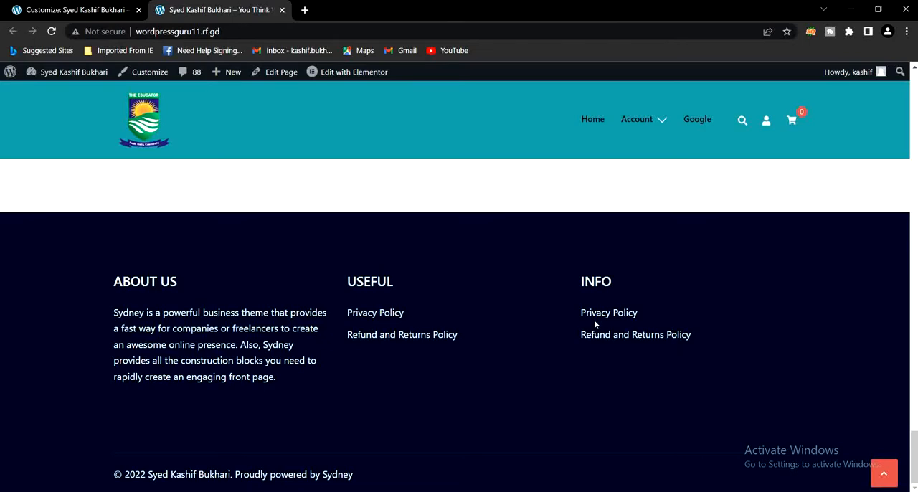
{"action": "scroll", "coordinate": [594, 330], "scroll_direction": "up", "scroll_amount": 10}
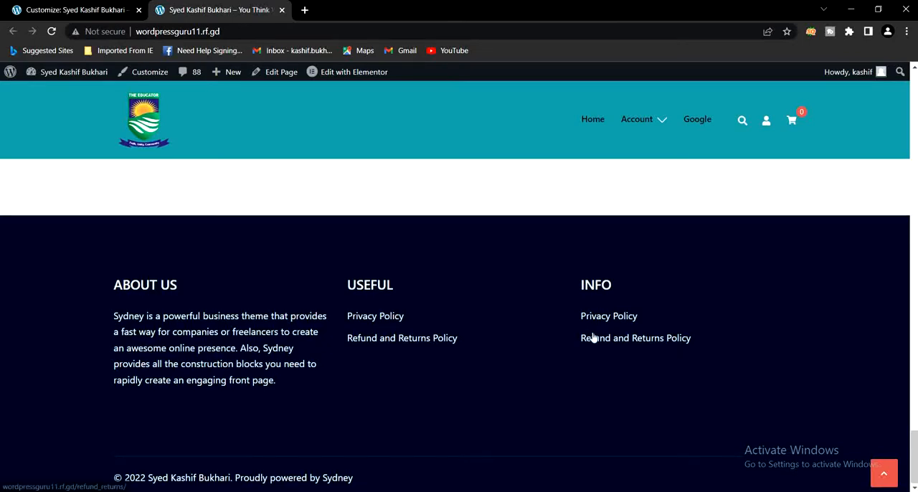
{"action": "scroll", "coordinate": [593, 337], "scroll_direction": "up", "scroll_amount": 15}
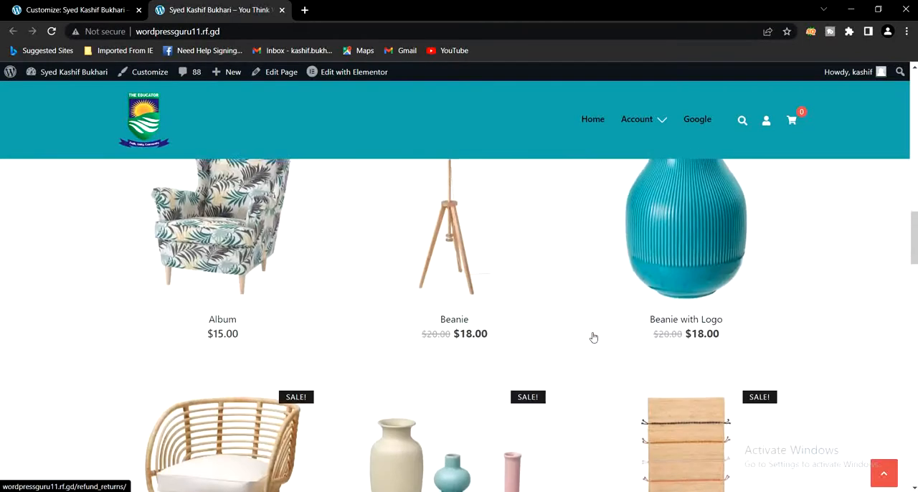
{"action": "scroll", "coordinate": [594, 335], "scroll_direction": "up", "scroll_amount": 4}
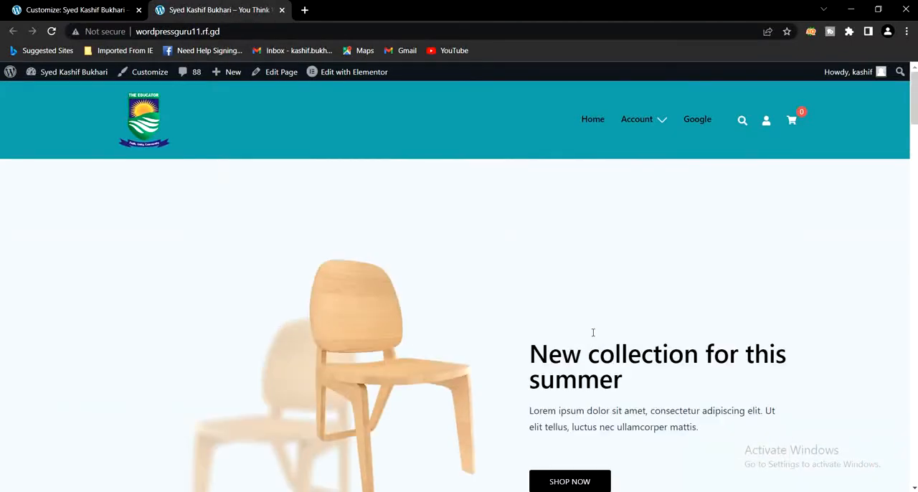